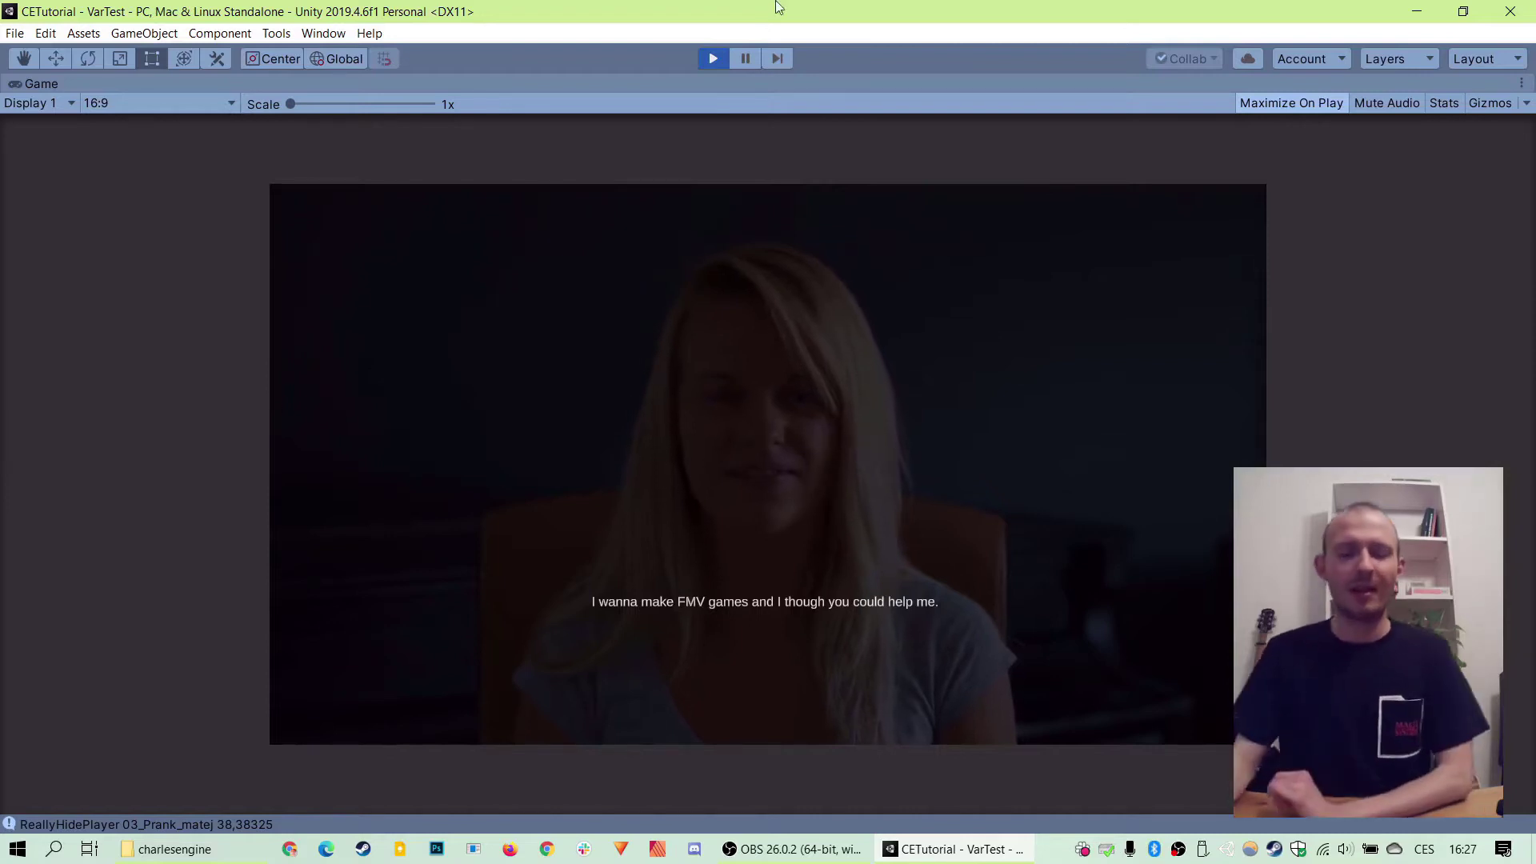
Stop the running game and open the Dialogues object's Tree1 for editing
left_click(704, 57)
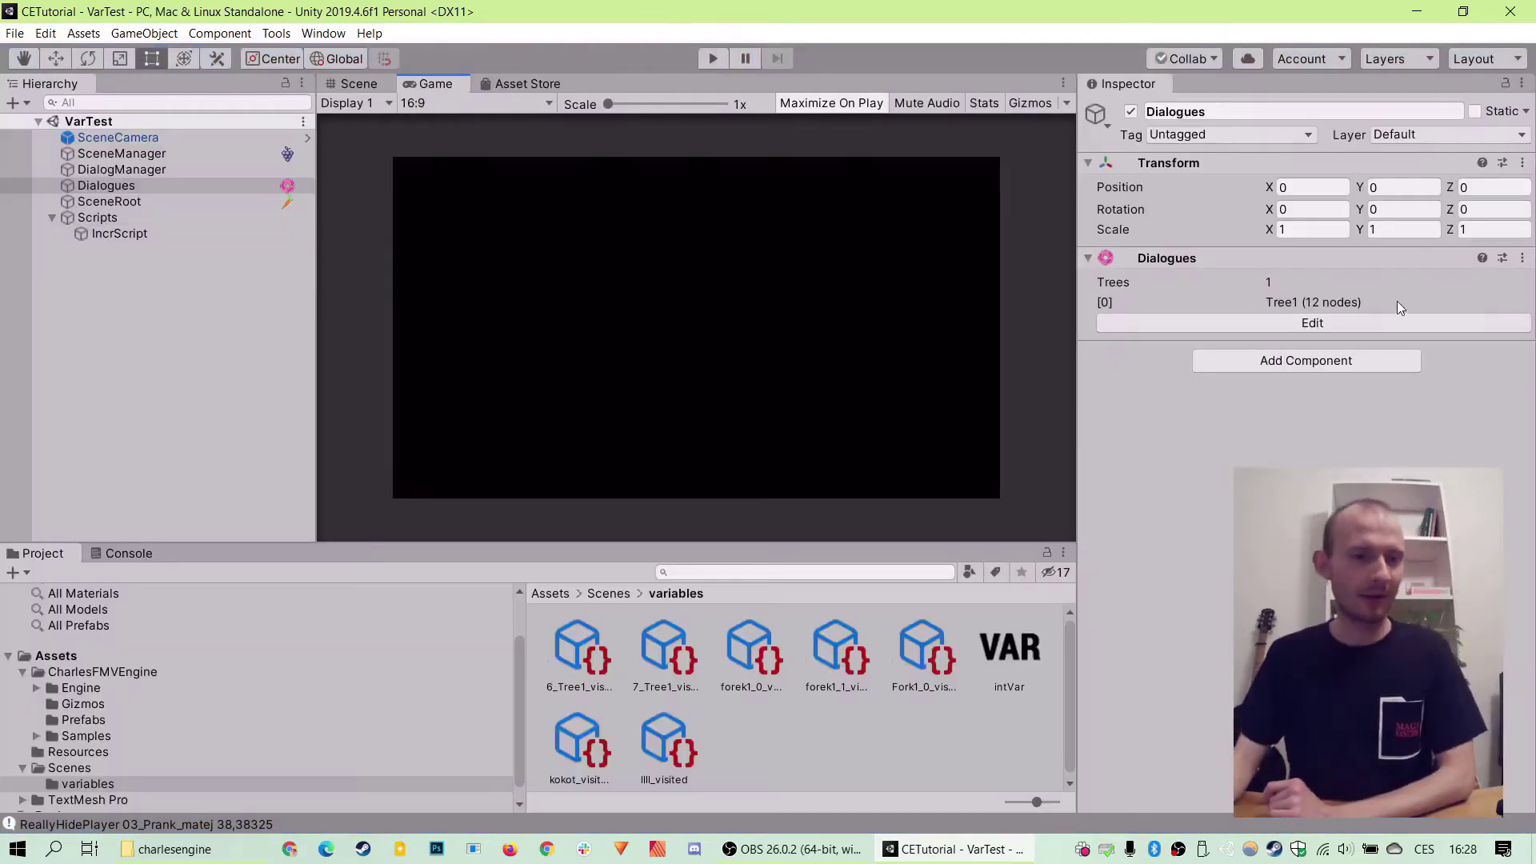
left_click(1349, 328)
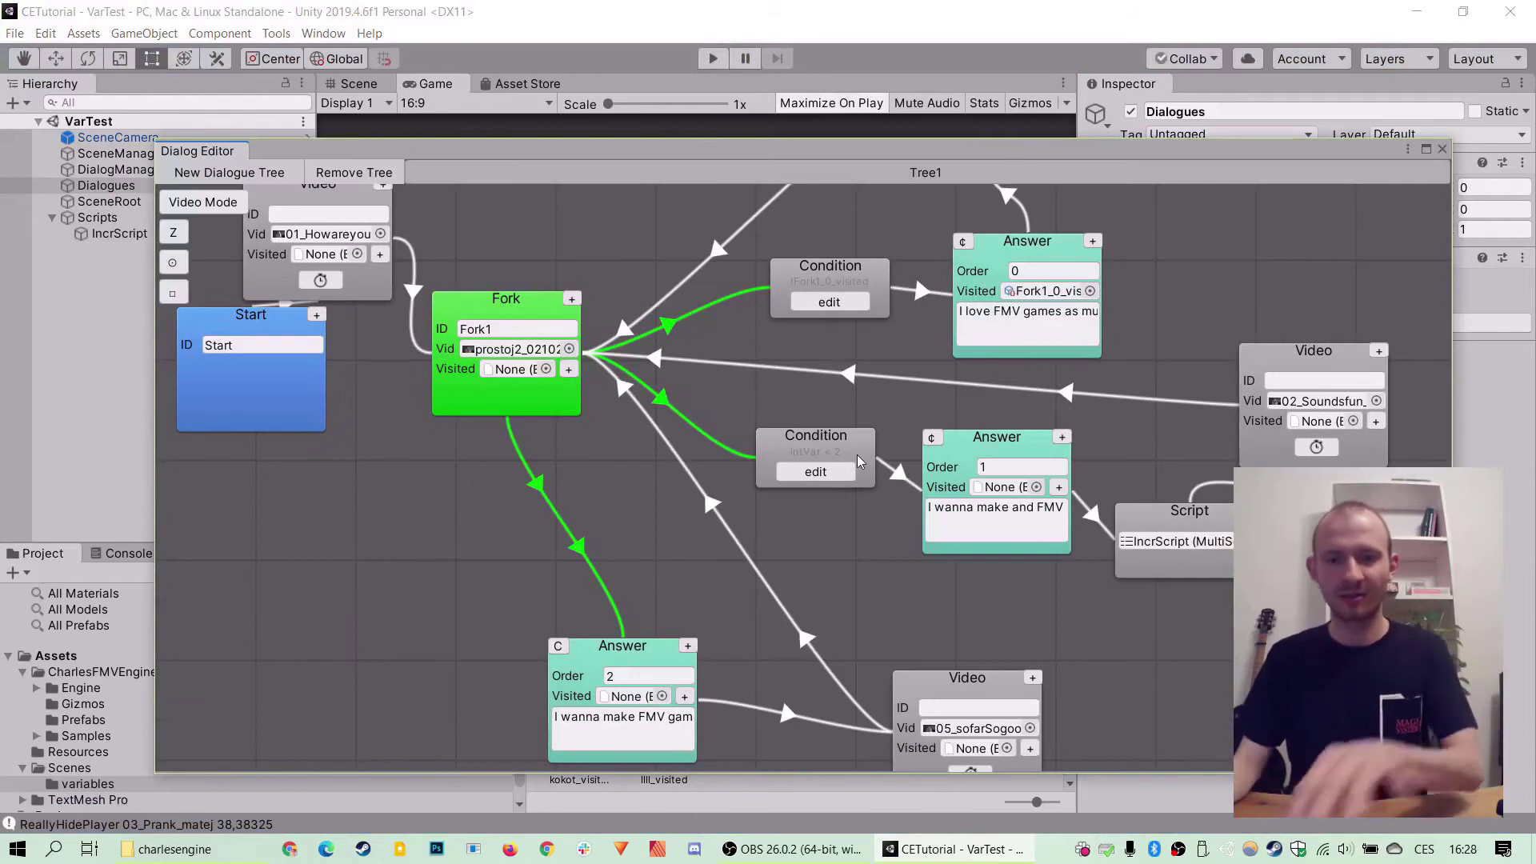
scroll(905, 469, "down", 3)
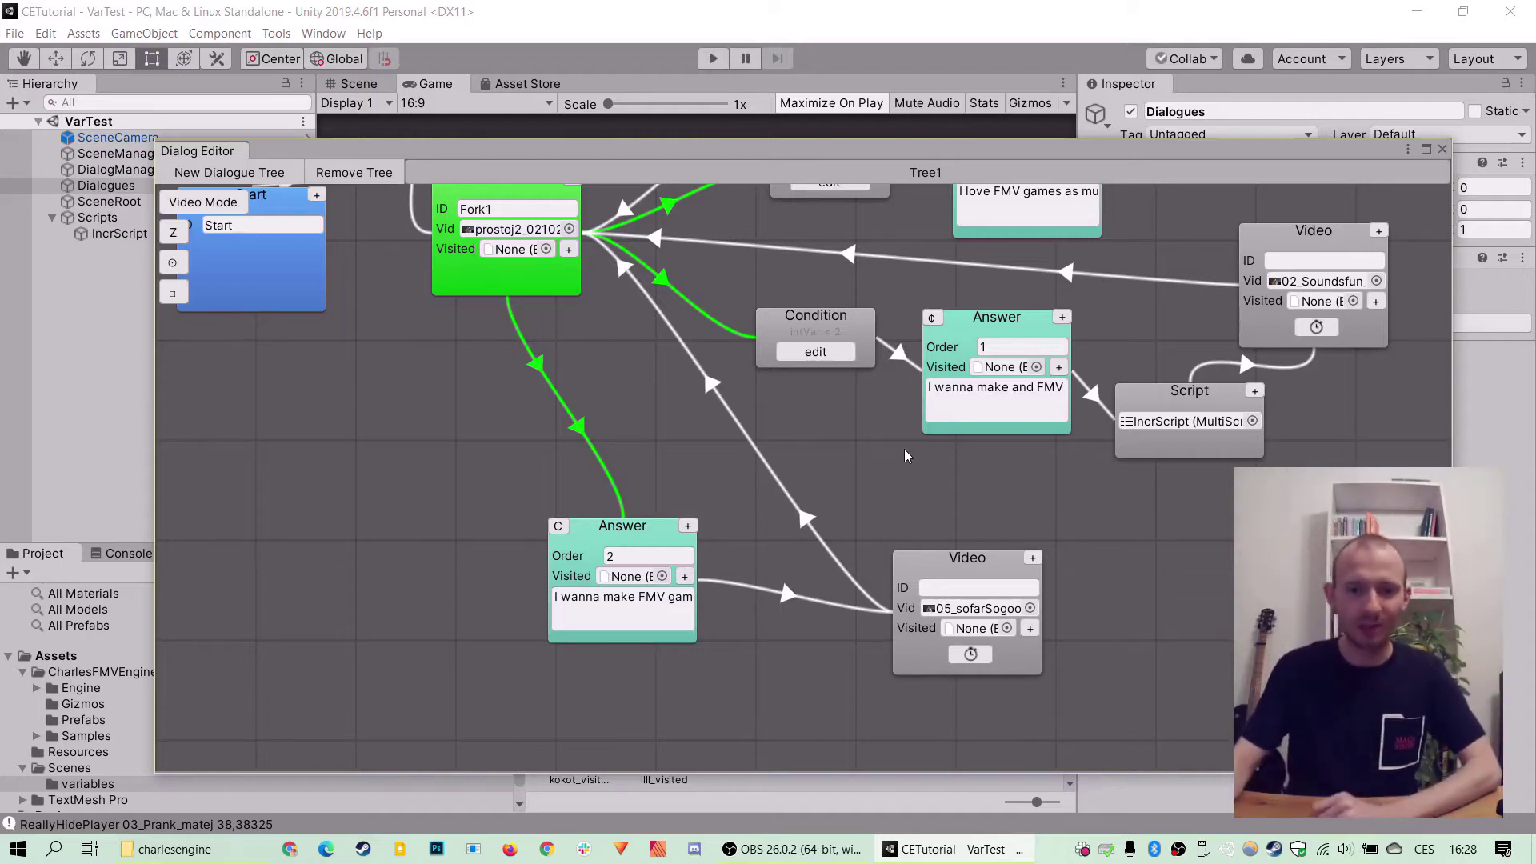
Move the answer node with order 2 slightly away from the fork and insert a condition node before it
left_click_drag(628, 550, 665, 588)
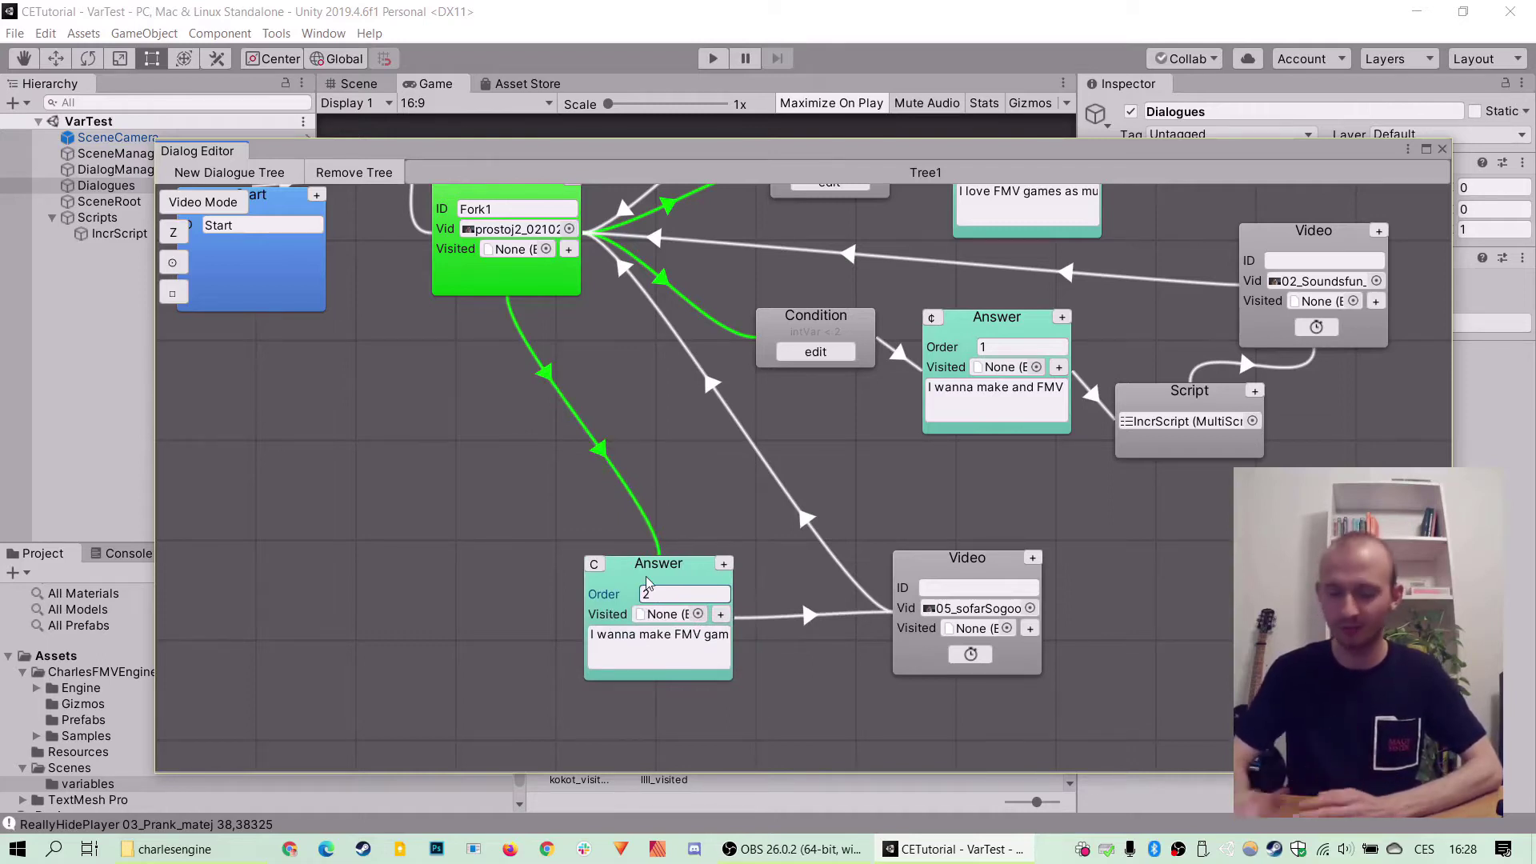
left_click(594, 568)
left_click_drag(516, 468, 584, 431)
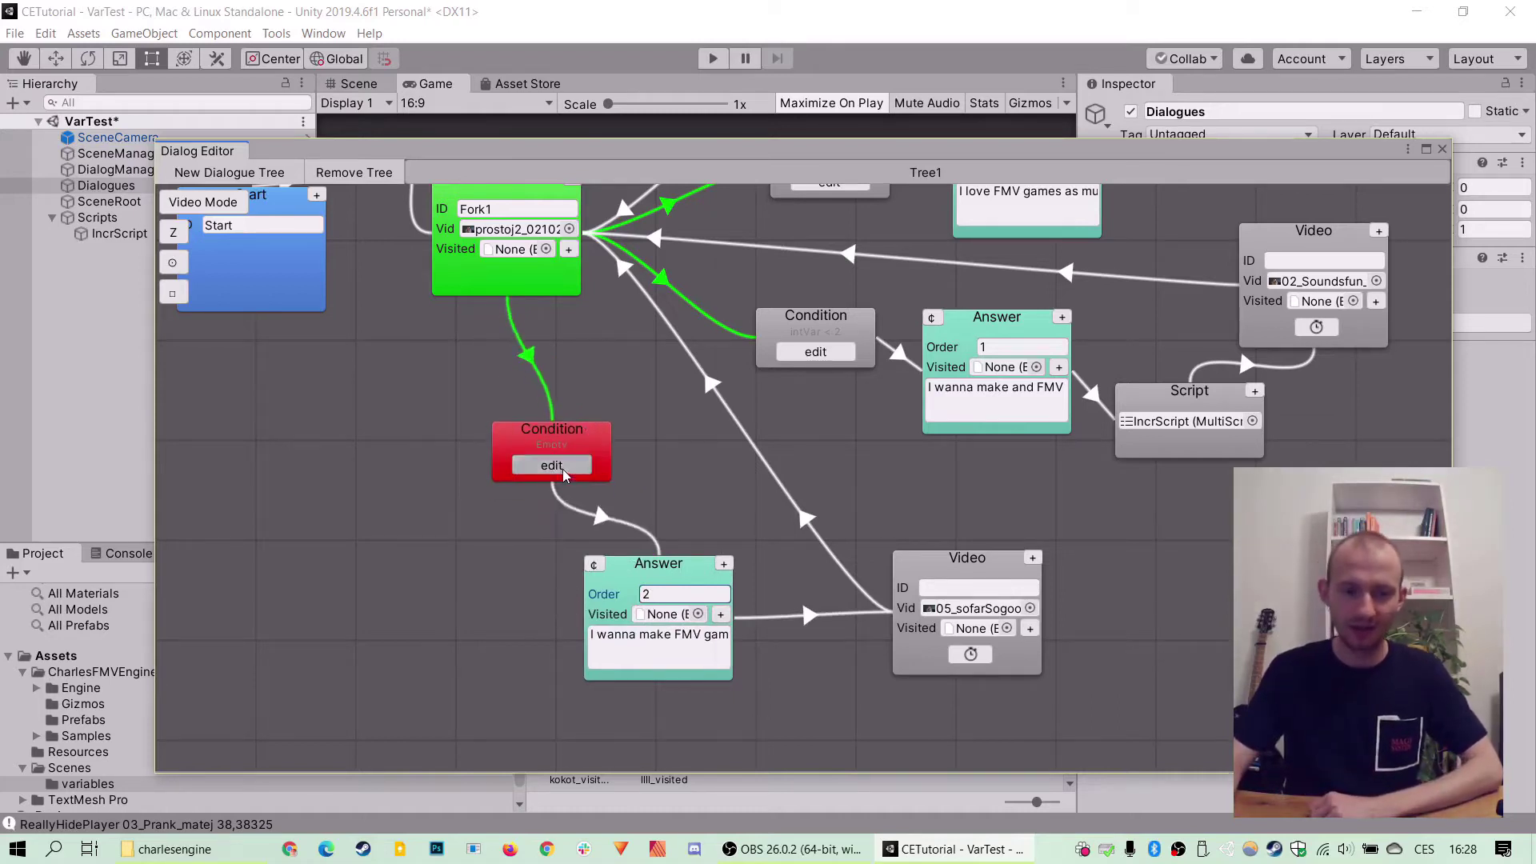
Edit the new condition and set its first term to the Fork1_0_visited variable, without negation
left_click(565, 472)
left_click(902, 272)
left_click(729, 274)
left_click_drag(890, 231, 641, 373)
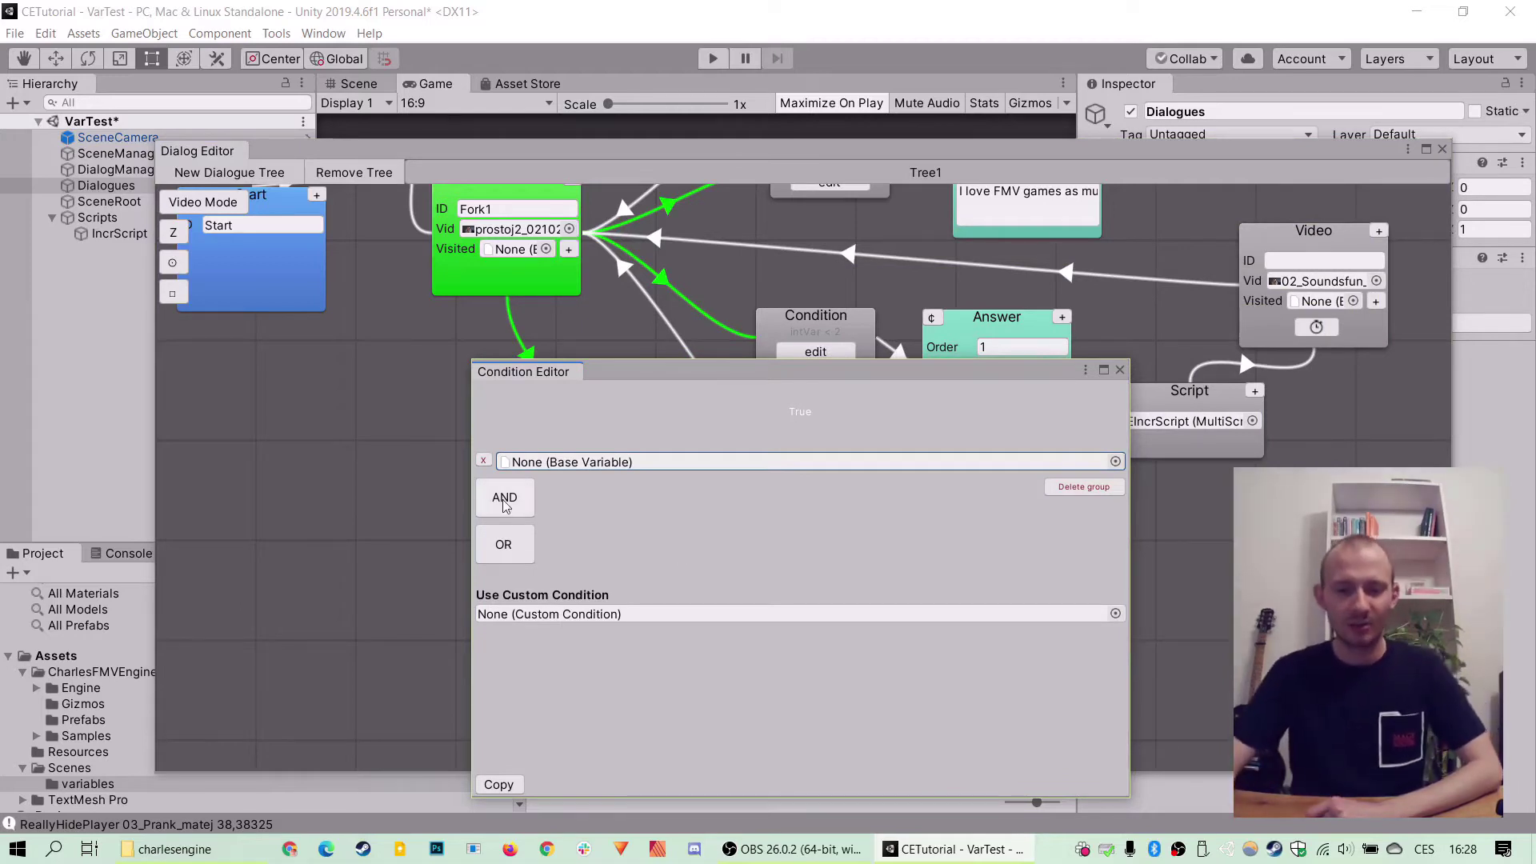
left_click(592, 468)
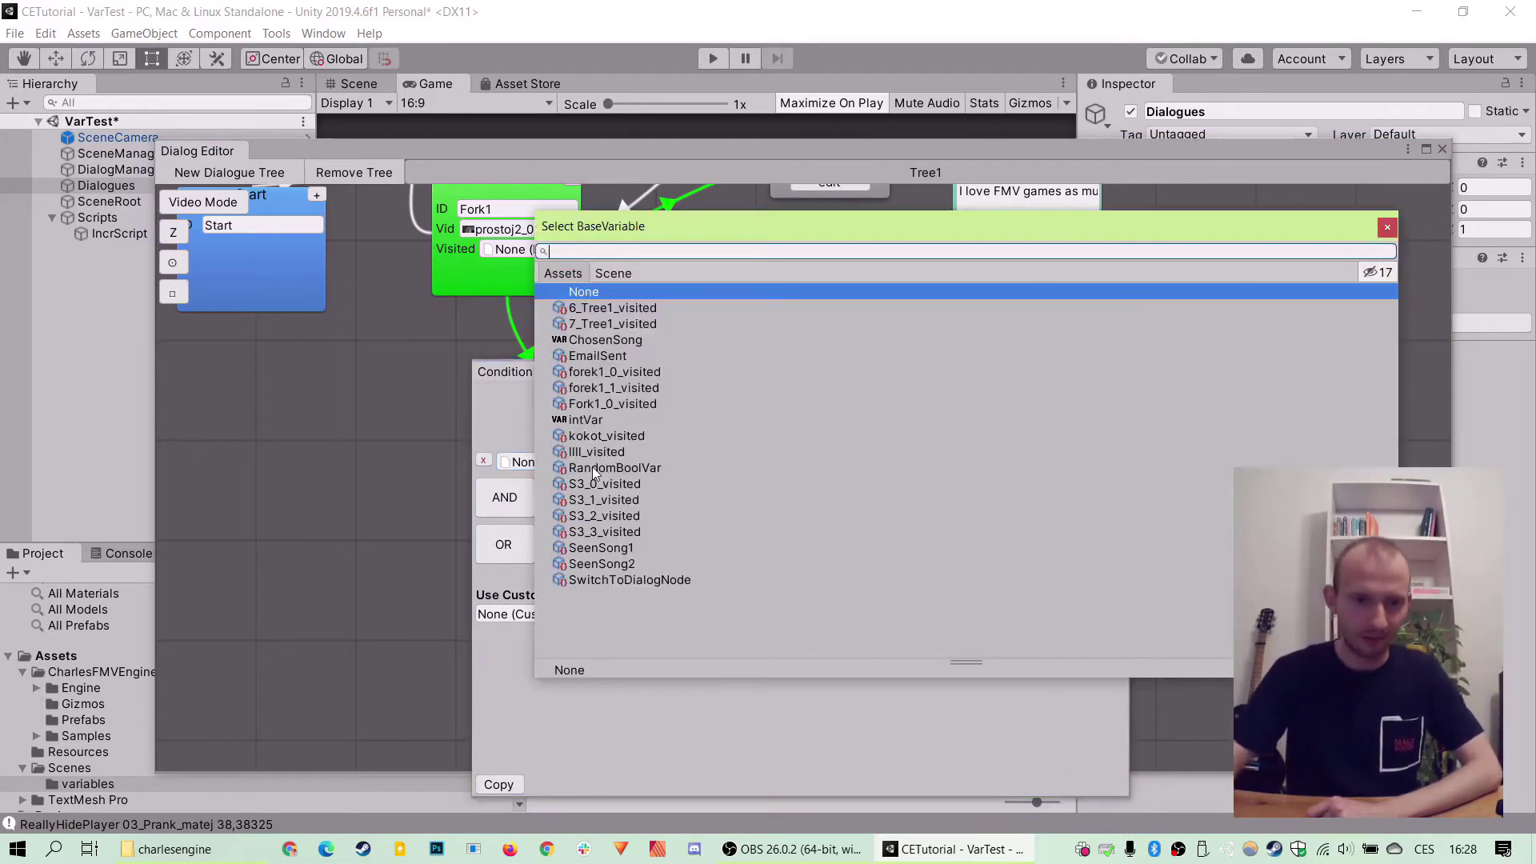
left_click(591, 406)
left_click(590, 406)
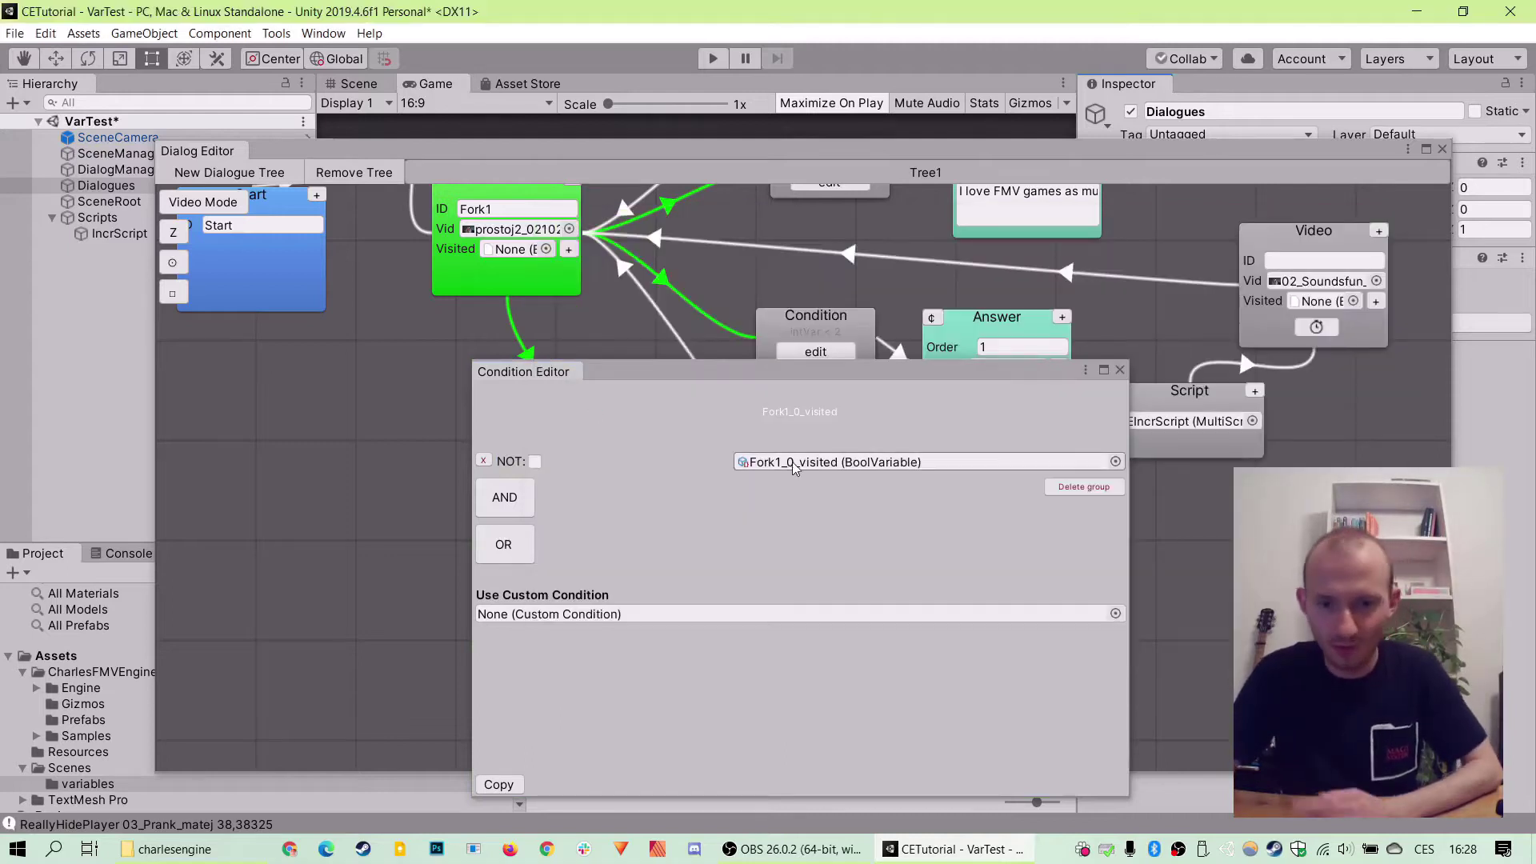
left_click(584, 462)
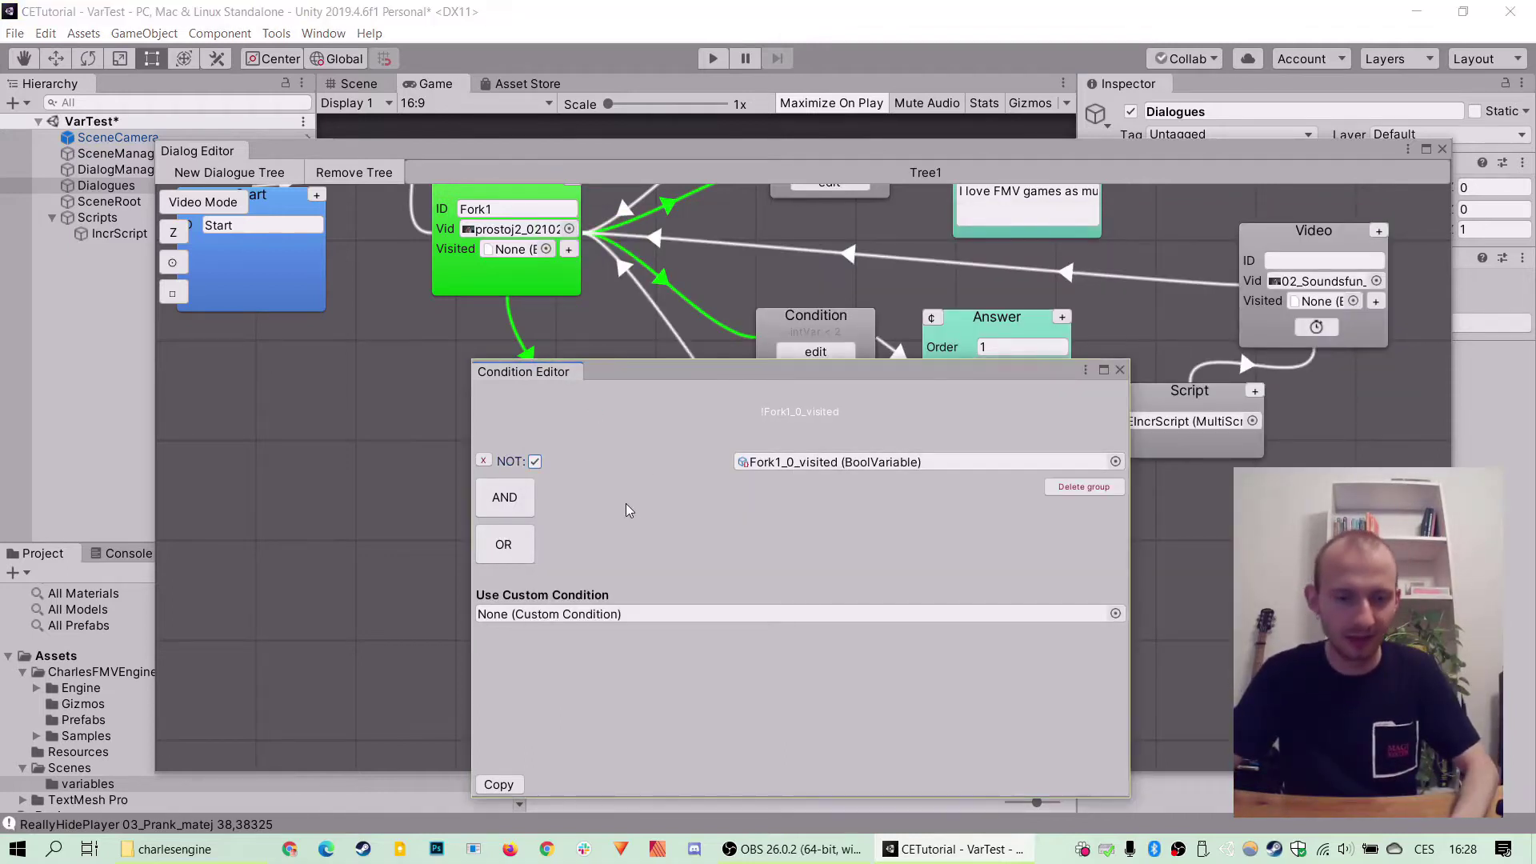
left_click(555, 462)
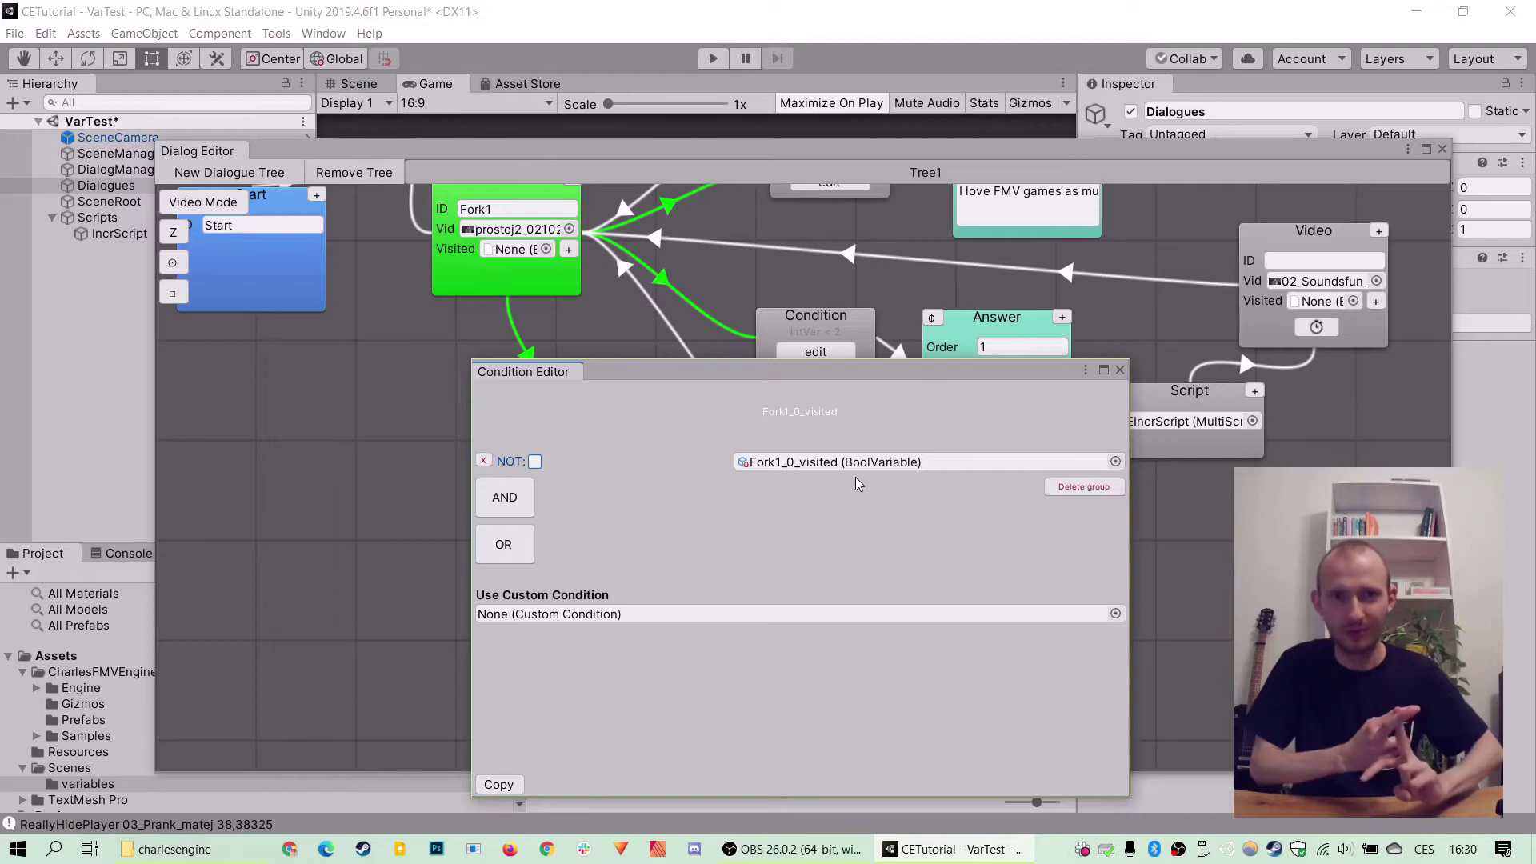
Add a second term to the condition with AND and assign it the intVar variable
left_click(510, 507)
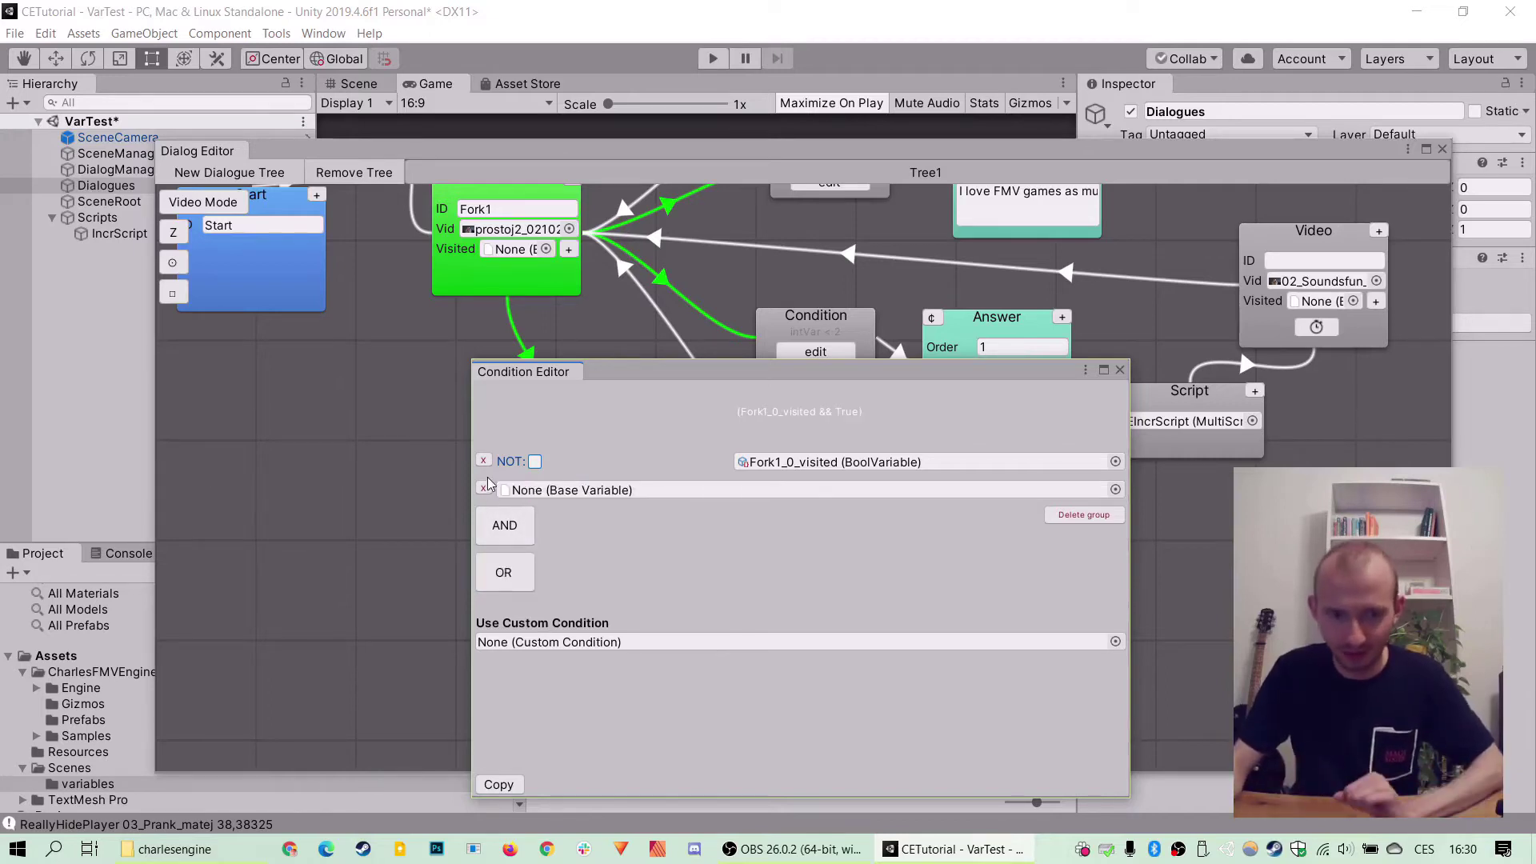
left_click(482, 490)
left_click(501, 510)
left_click(483, 489)
left_click(502, 502)
left_click(659, 496)
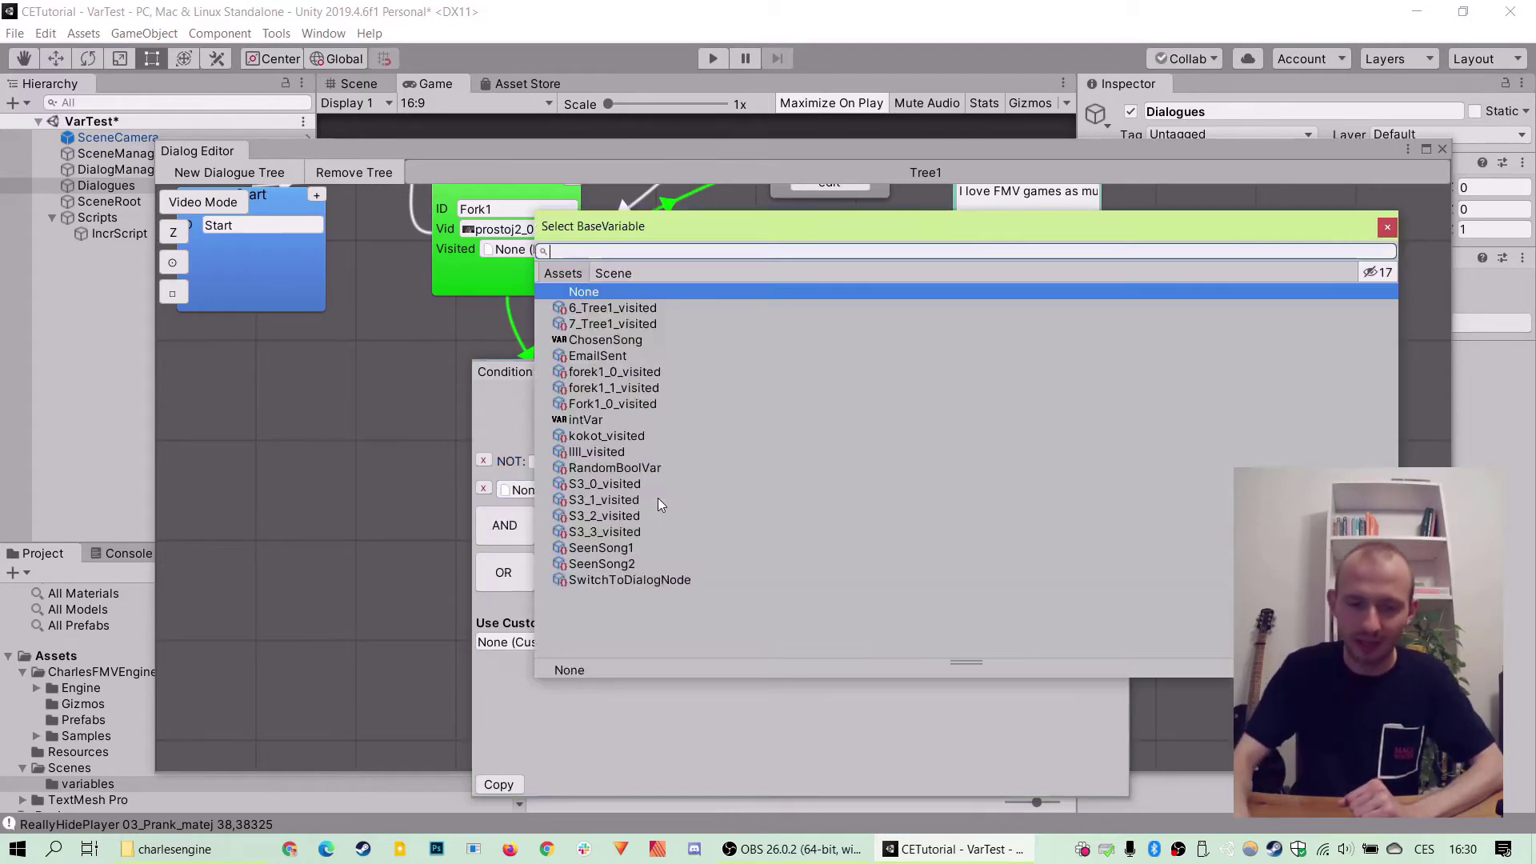
double_click(597, 419)
Set the intVar term to Greater than 1, close the condition, and save the scene
left_click(886, 490)
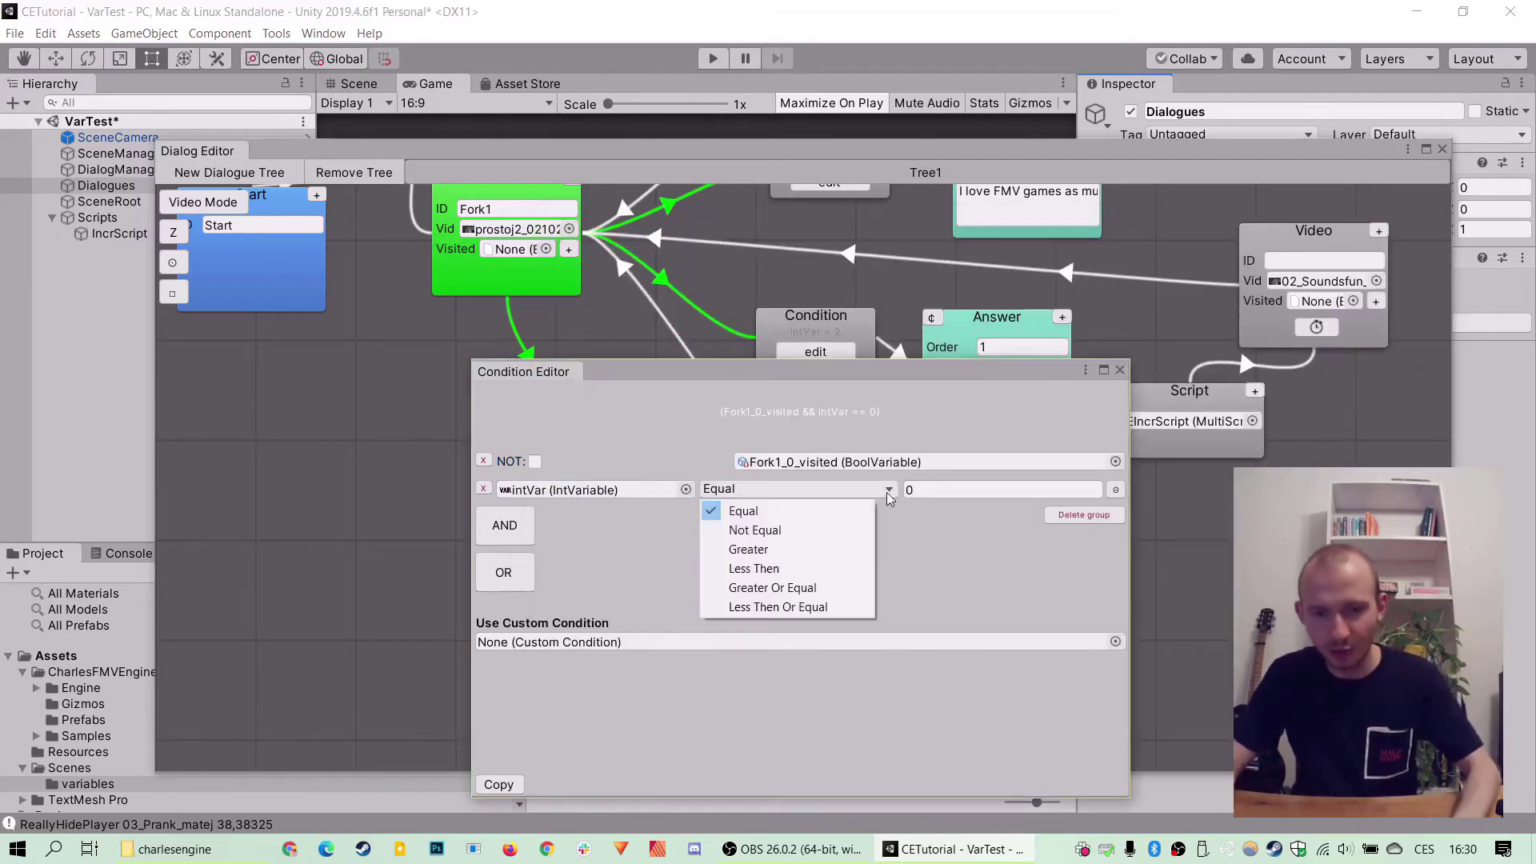
left_click(848, 549)
left_click(940, 490)
type("1")
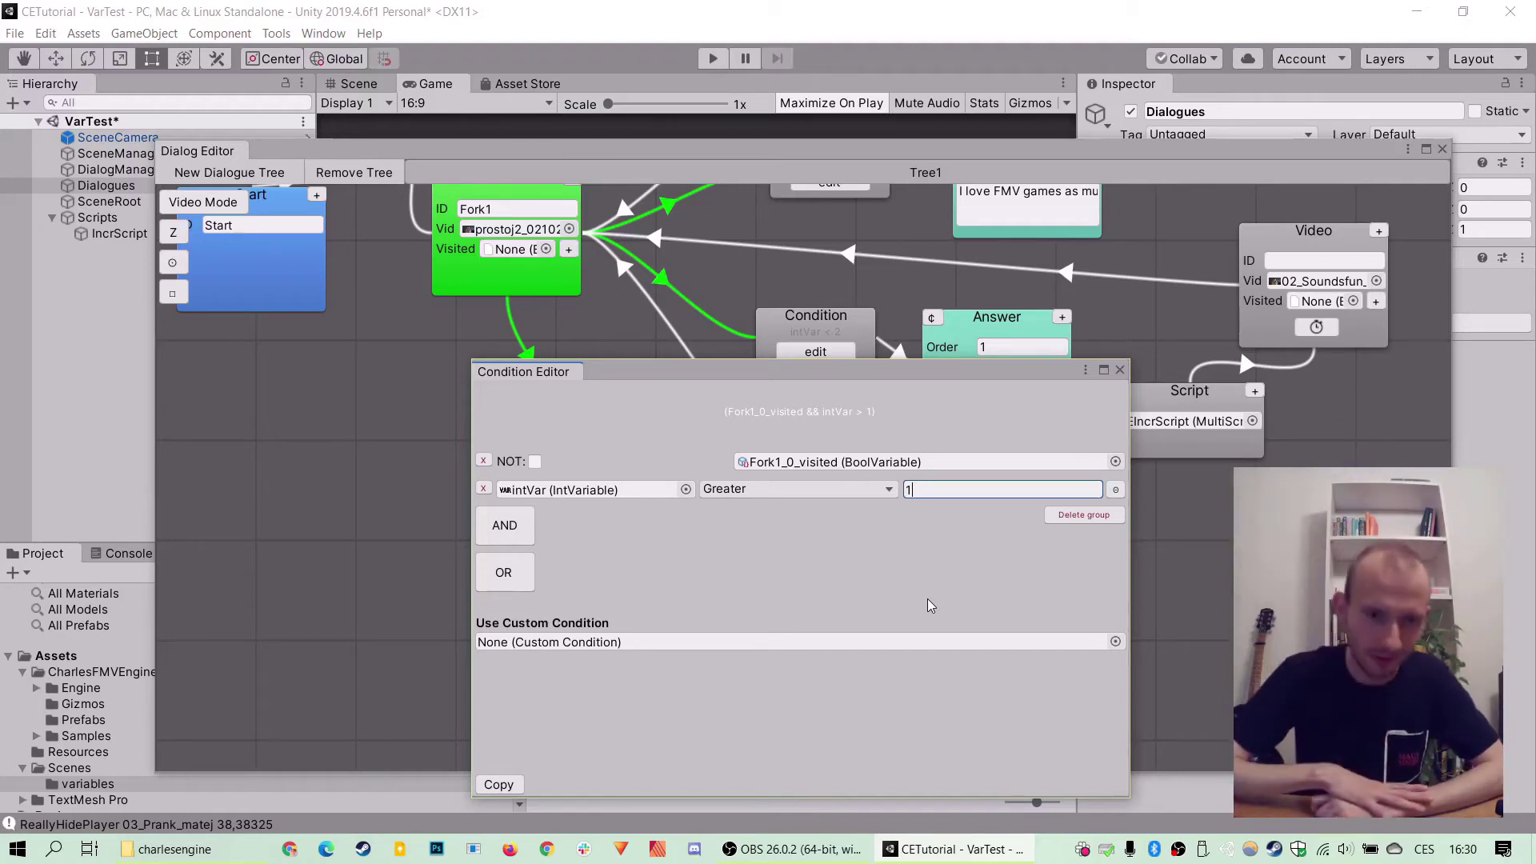
left_click(1121, 370)
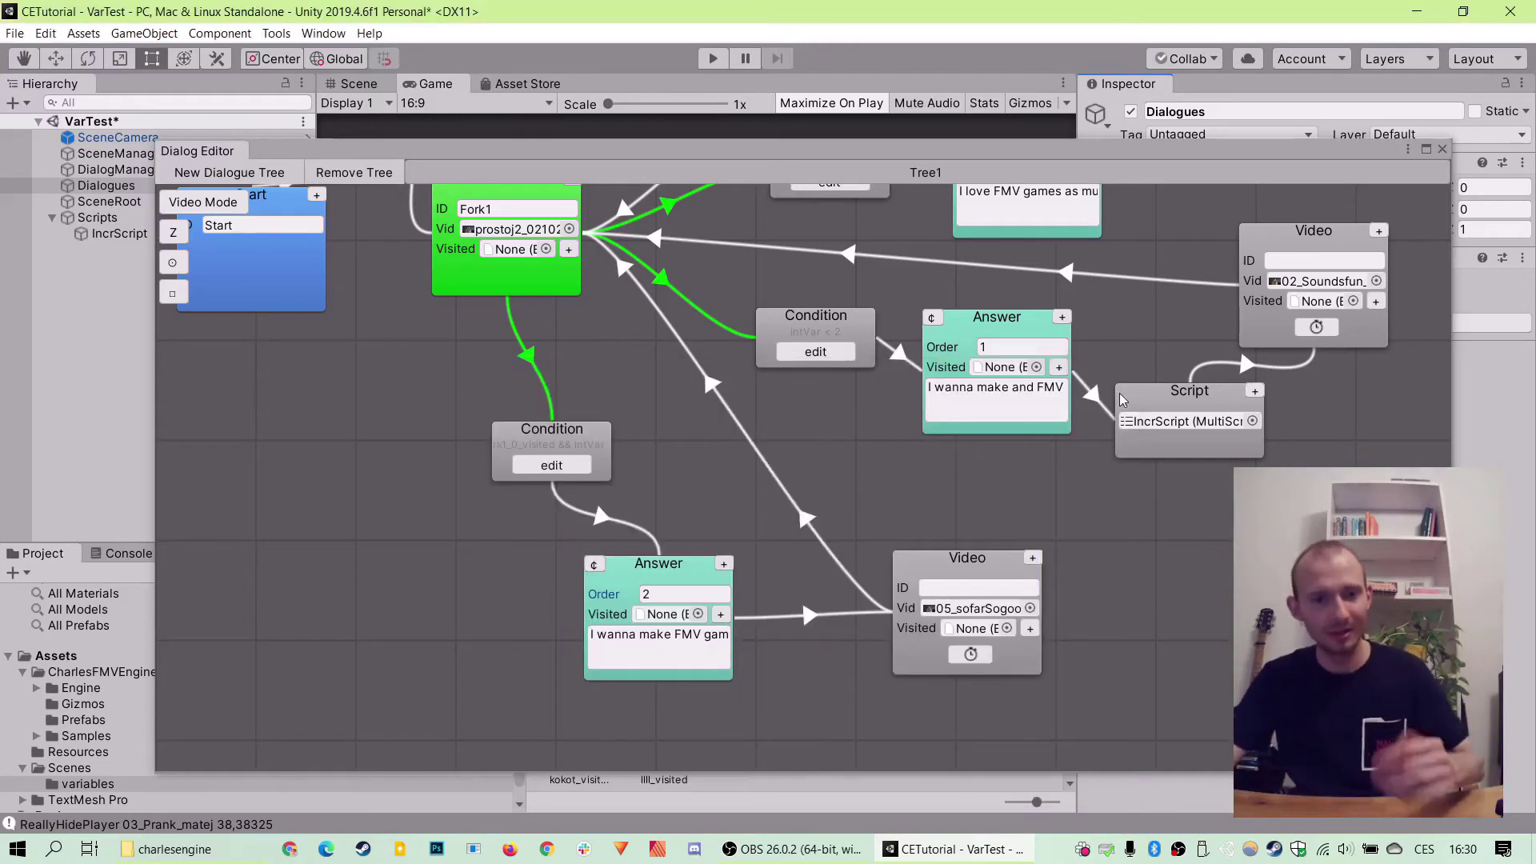
key("ctrl+s")
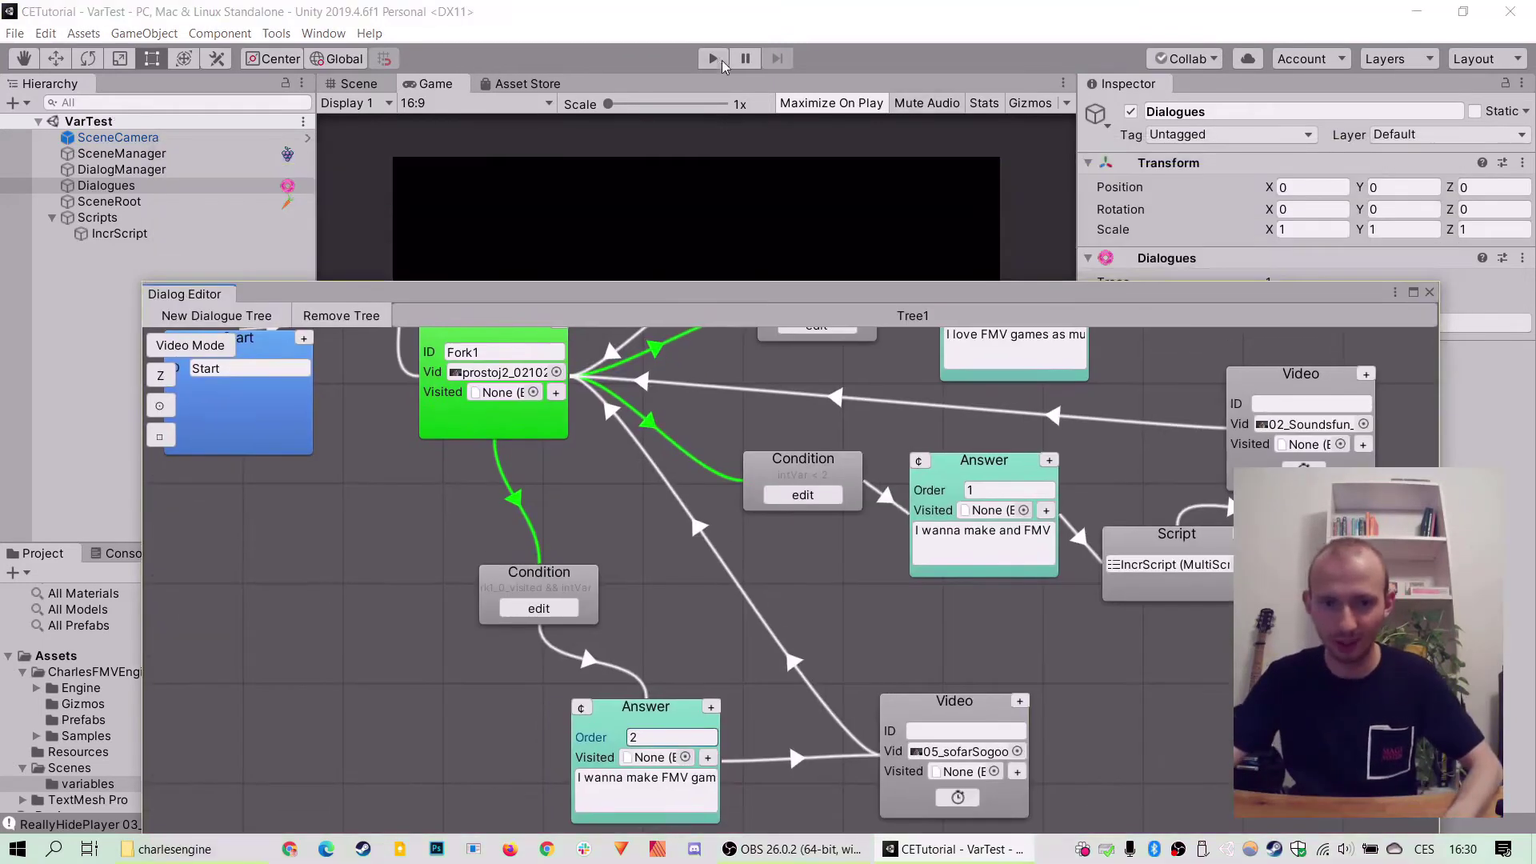
Run the scene and arrange the unmaximized game view above the dialogue tree so both can be watched
left_click(715, 58)
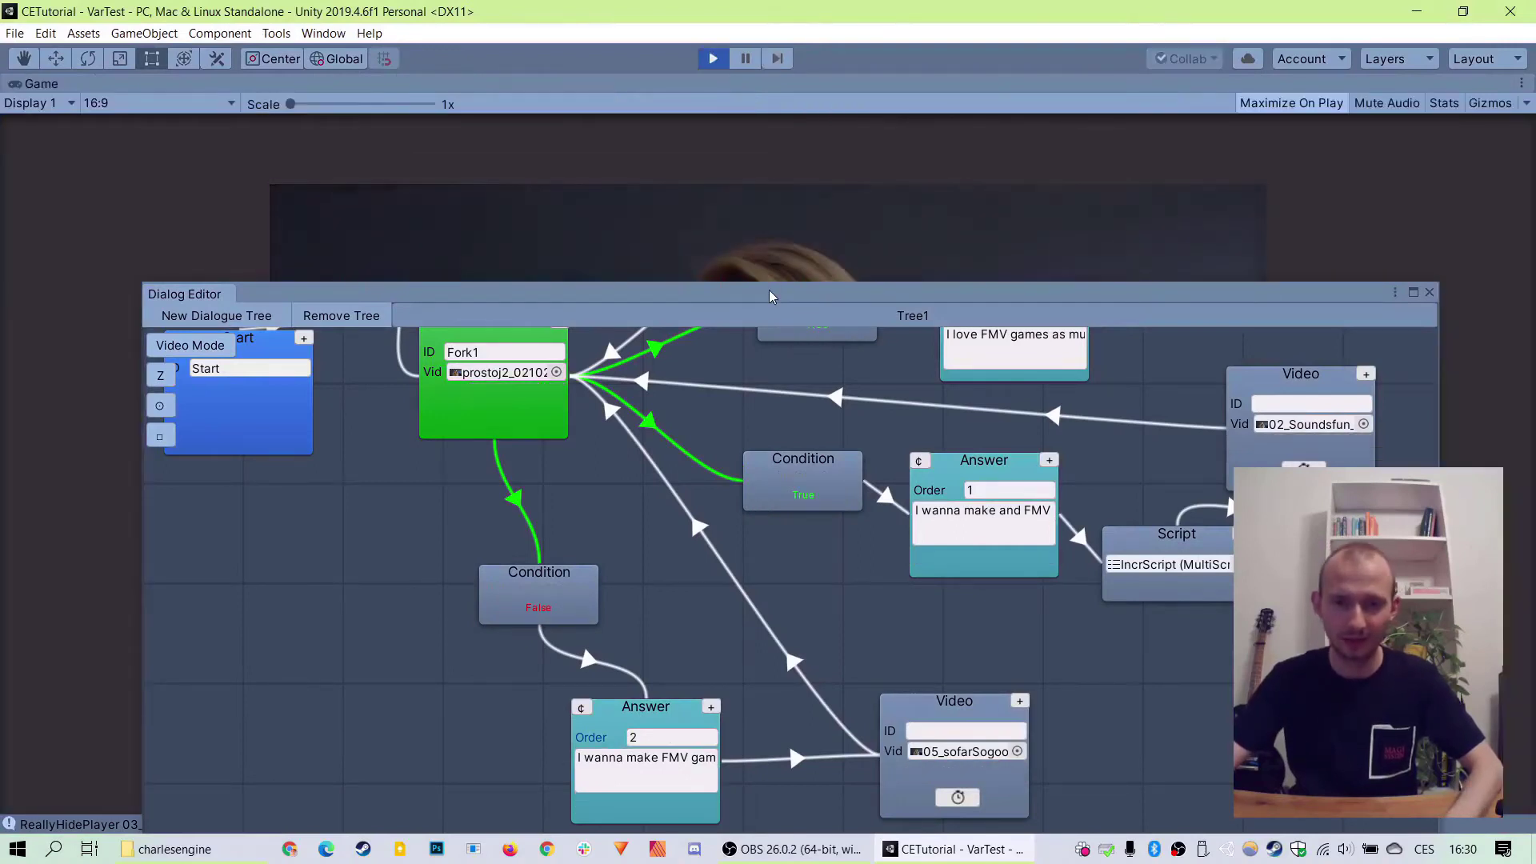
left_click_drag(770, 291, 917, 381)
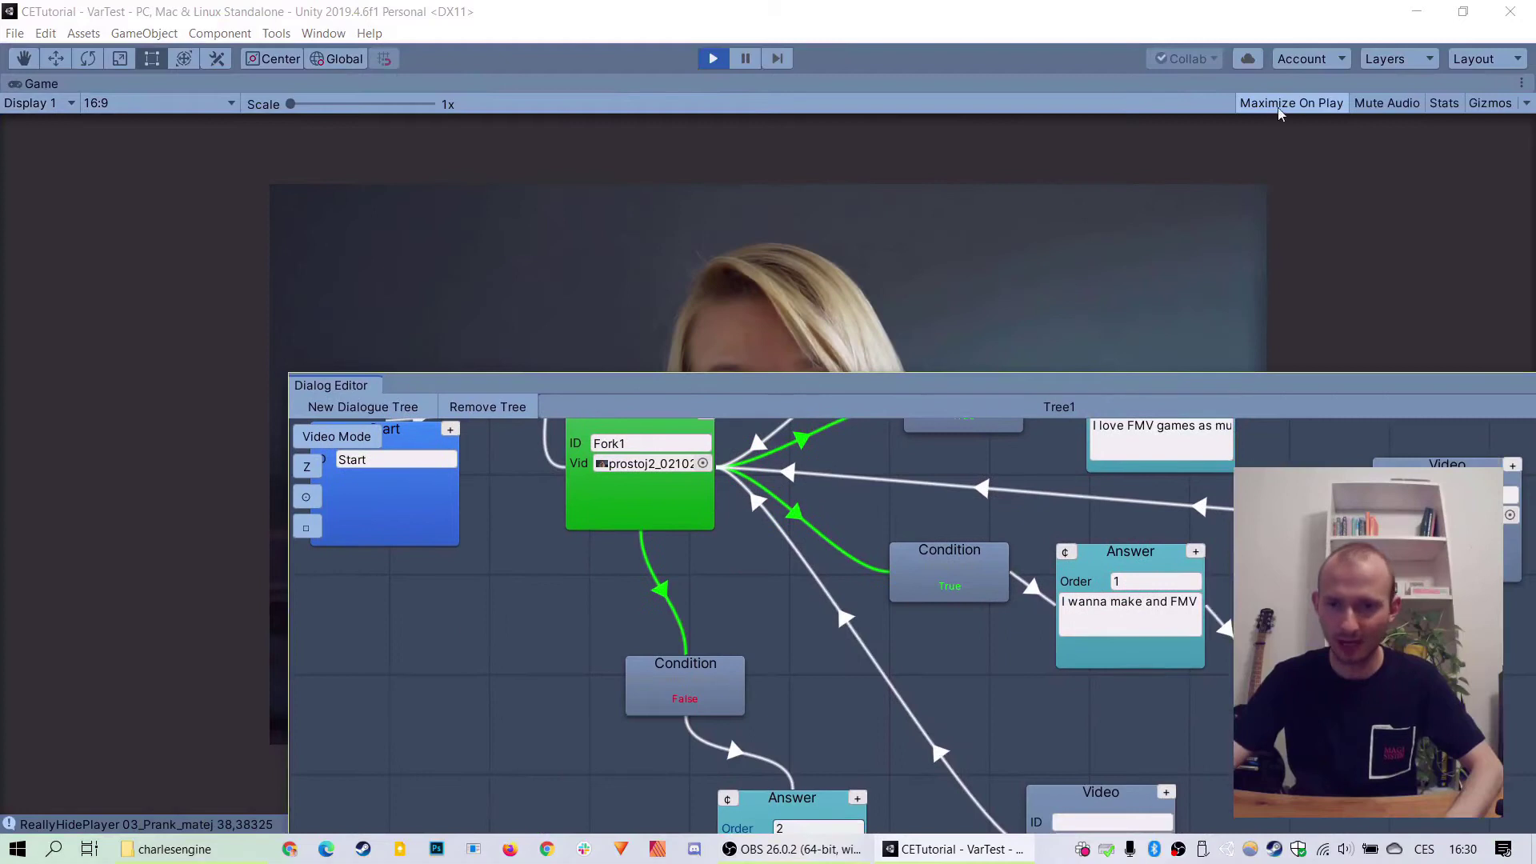
left_click(1254, 114)
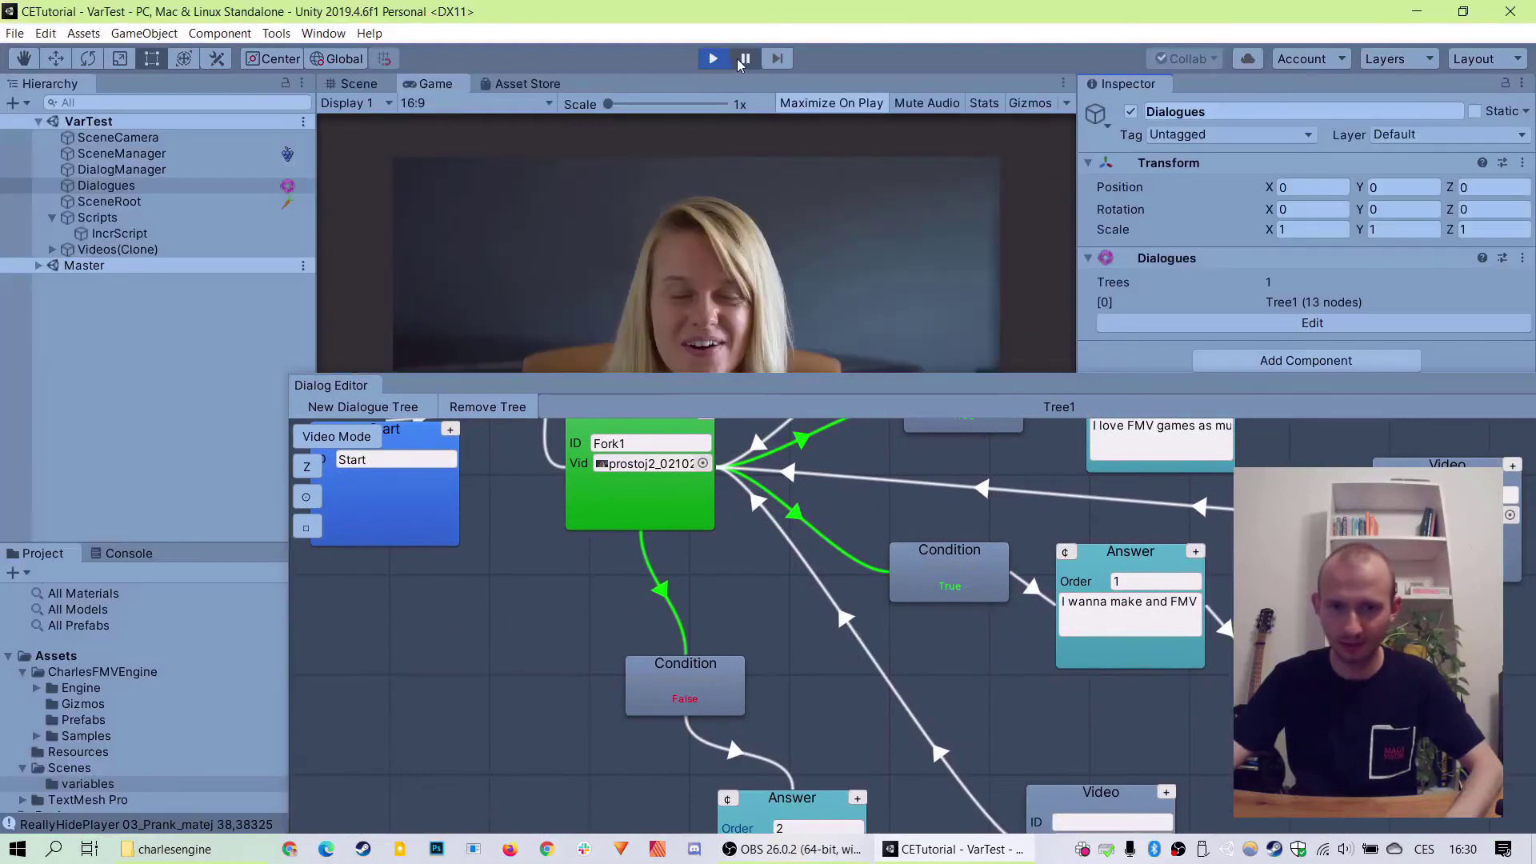
left_click(831, 103)
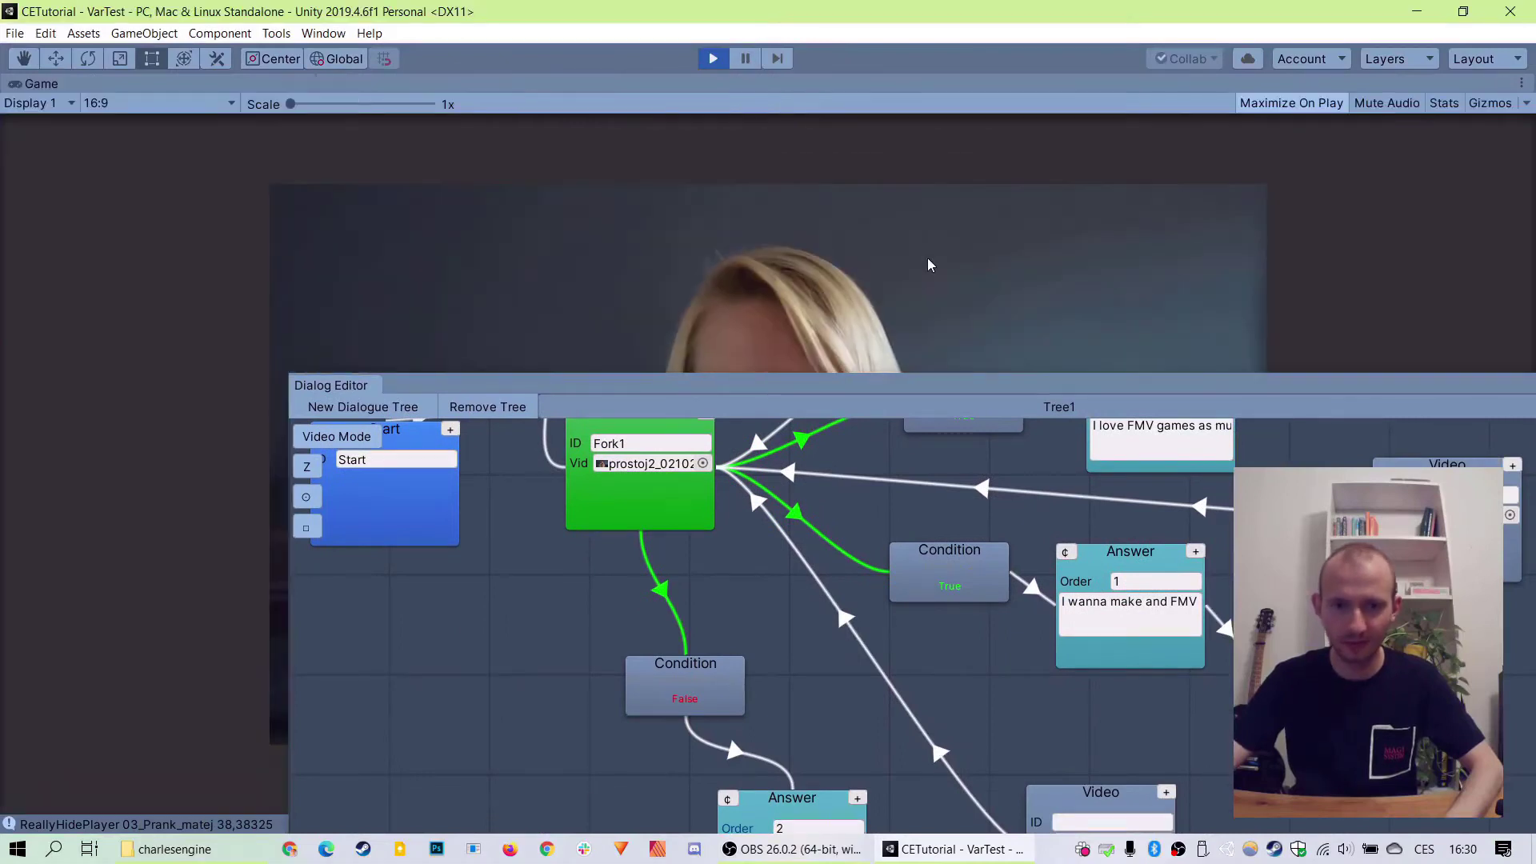
double_click(760, 81)
left_click_drag(789, 386, 667, 434)
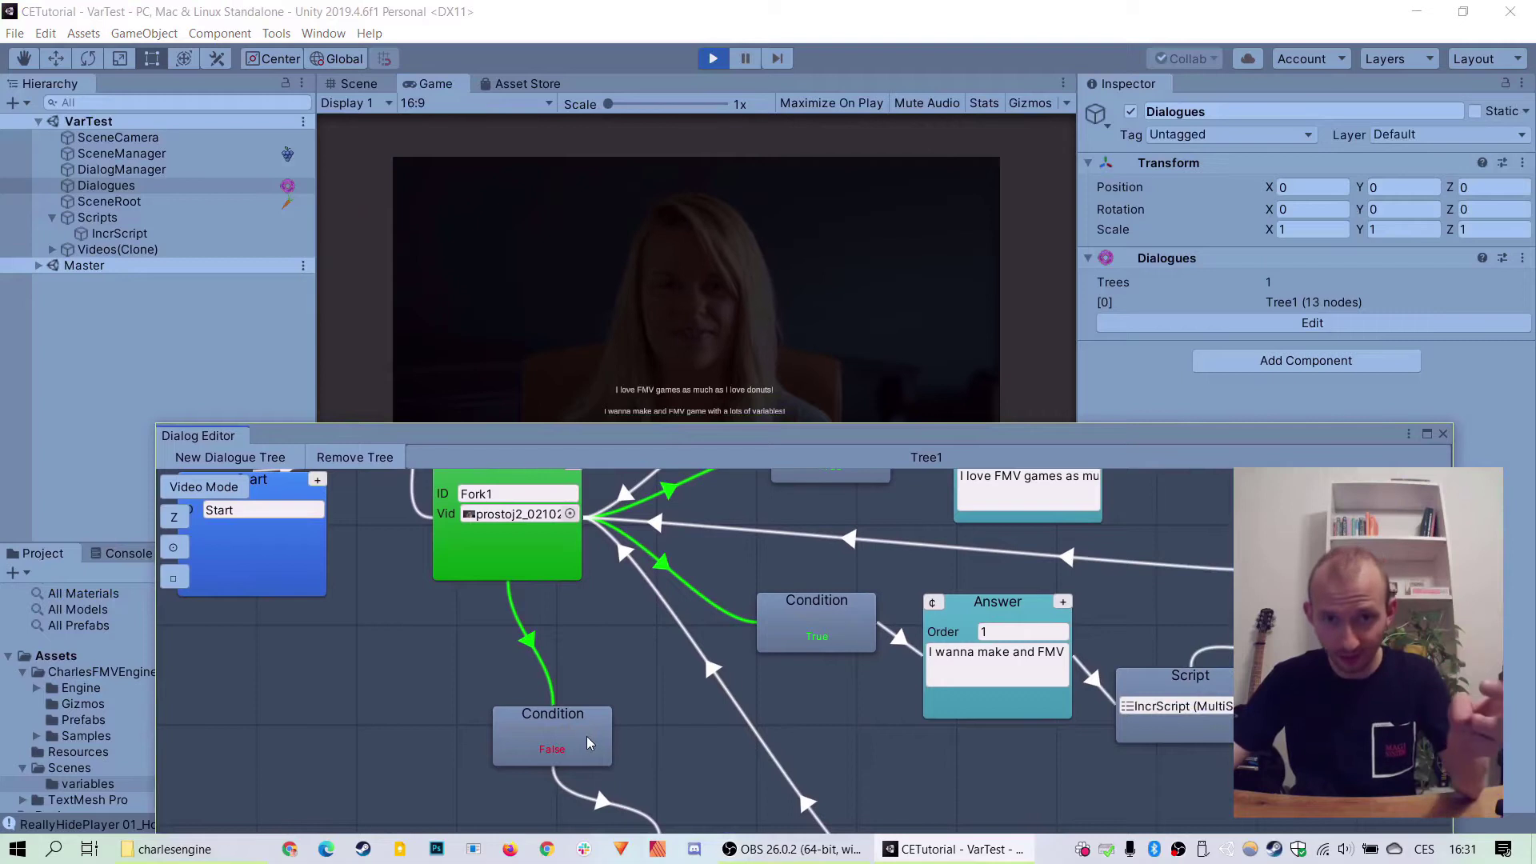
Examine the live state of the condition nodes connected to Fork1 while the game runs
scroll(788, 703, "up", 4)
scroll(840, 670, "down", 2)
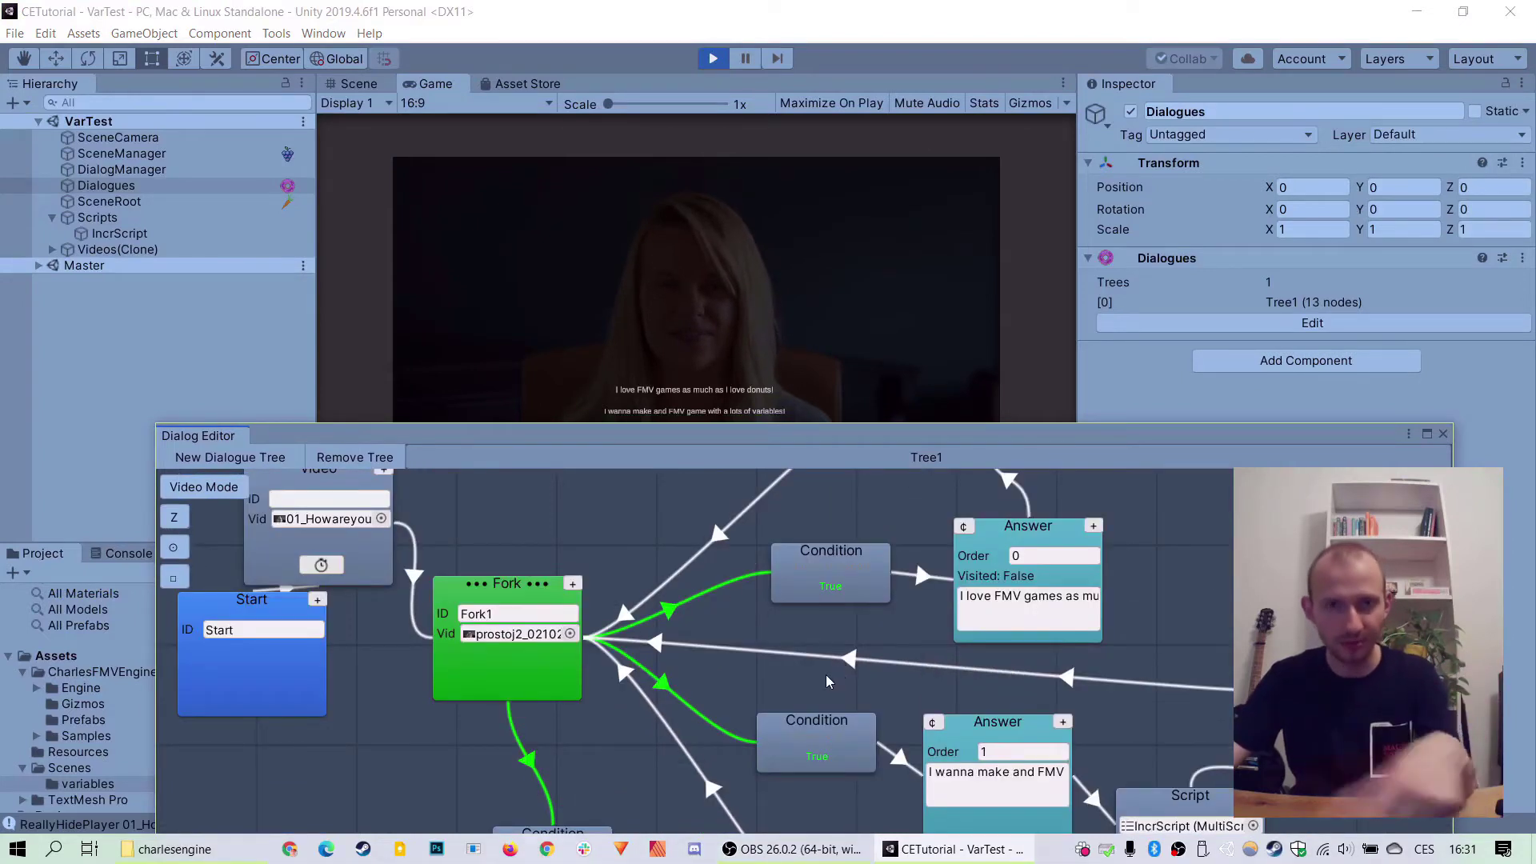
left_click_drag(795, 442, 767, 476)
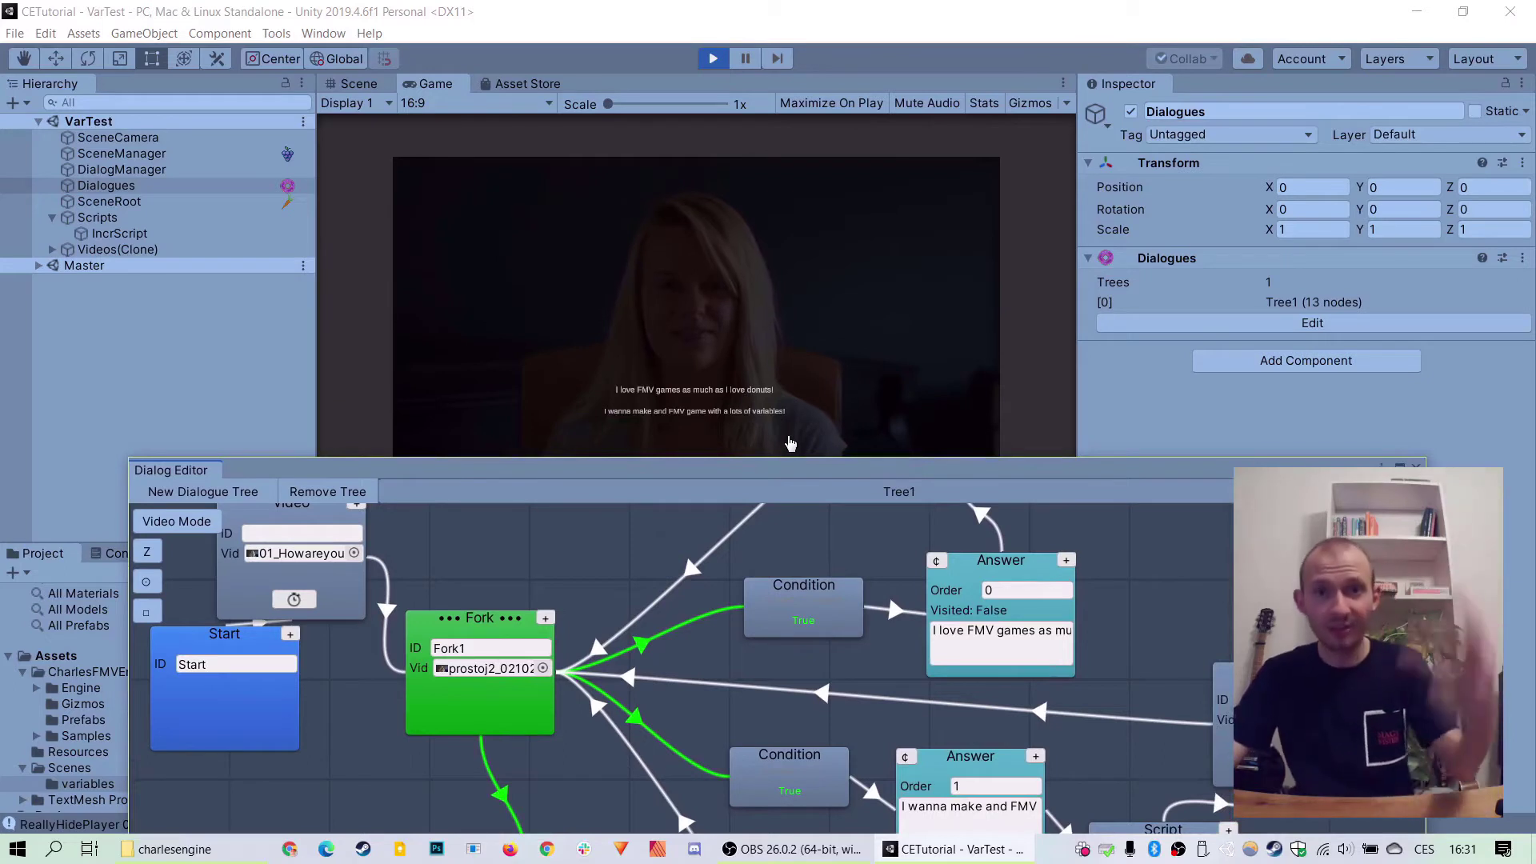
scroll(696, 596, "down", 2)
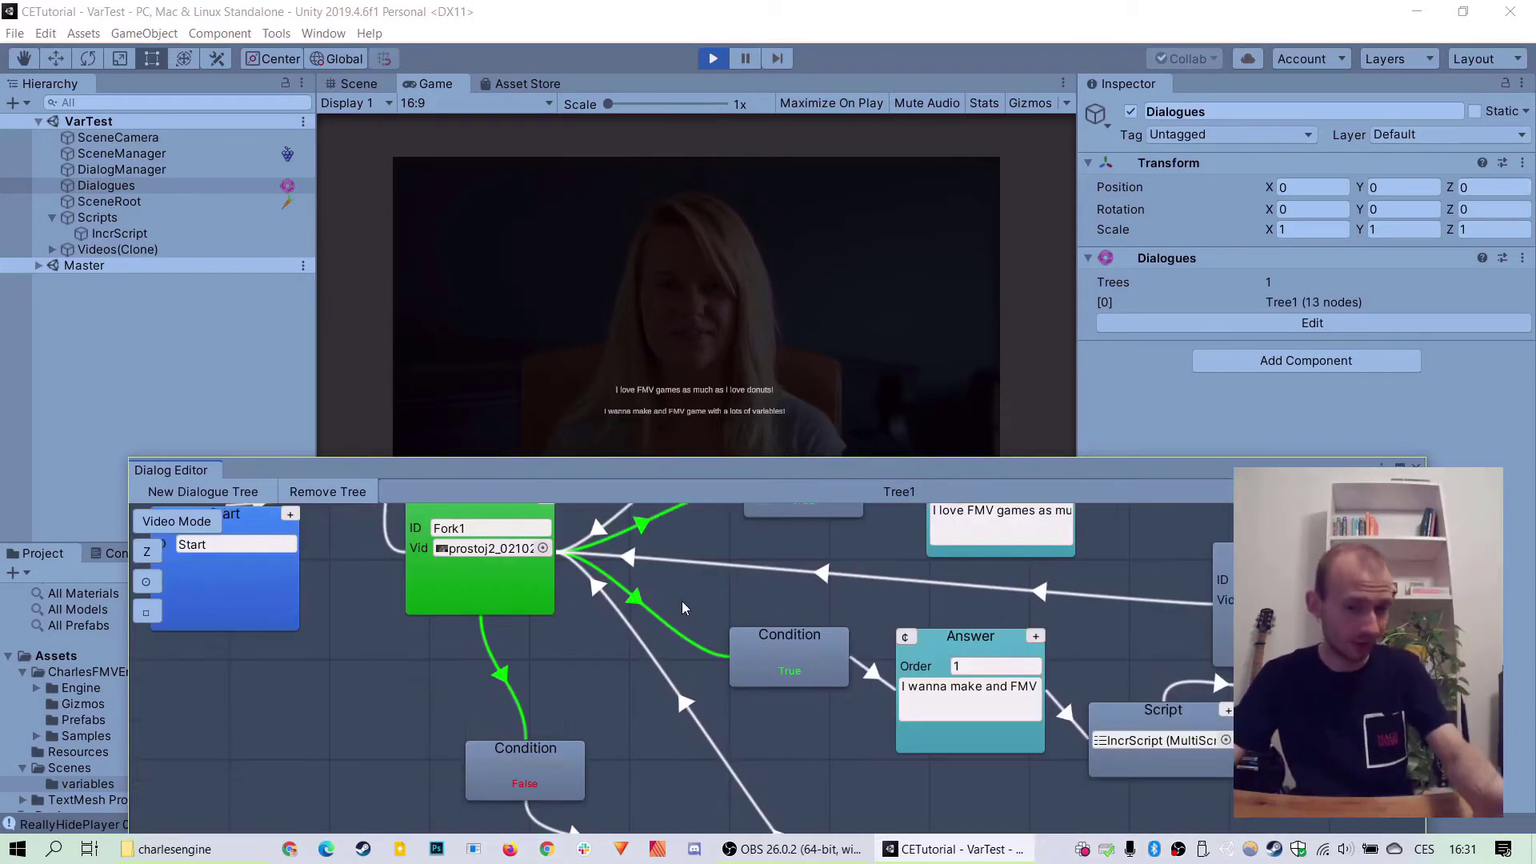
scroll(682, 606, "up", 1)
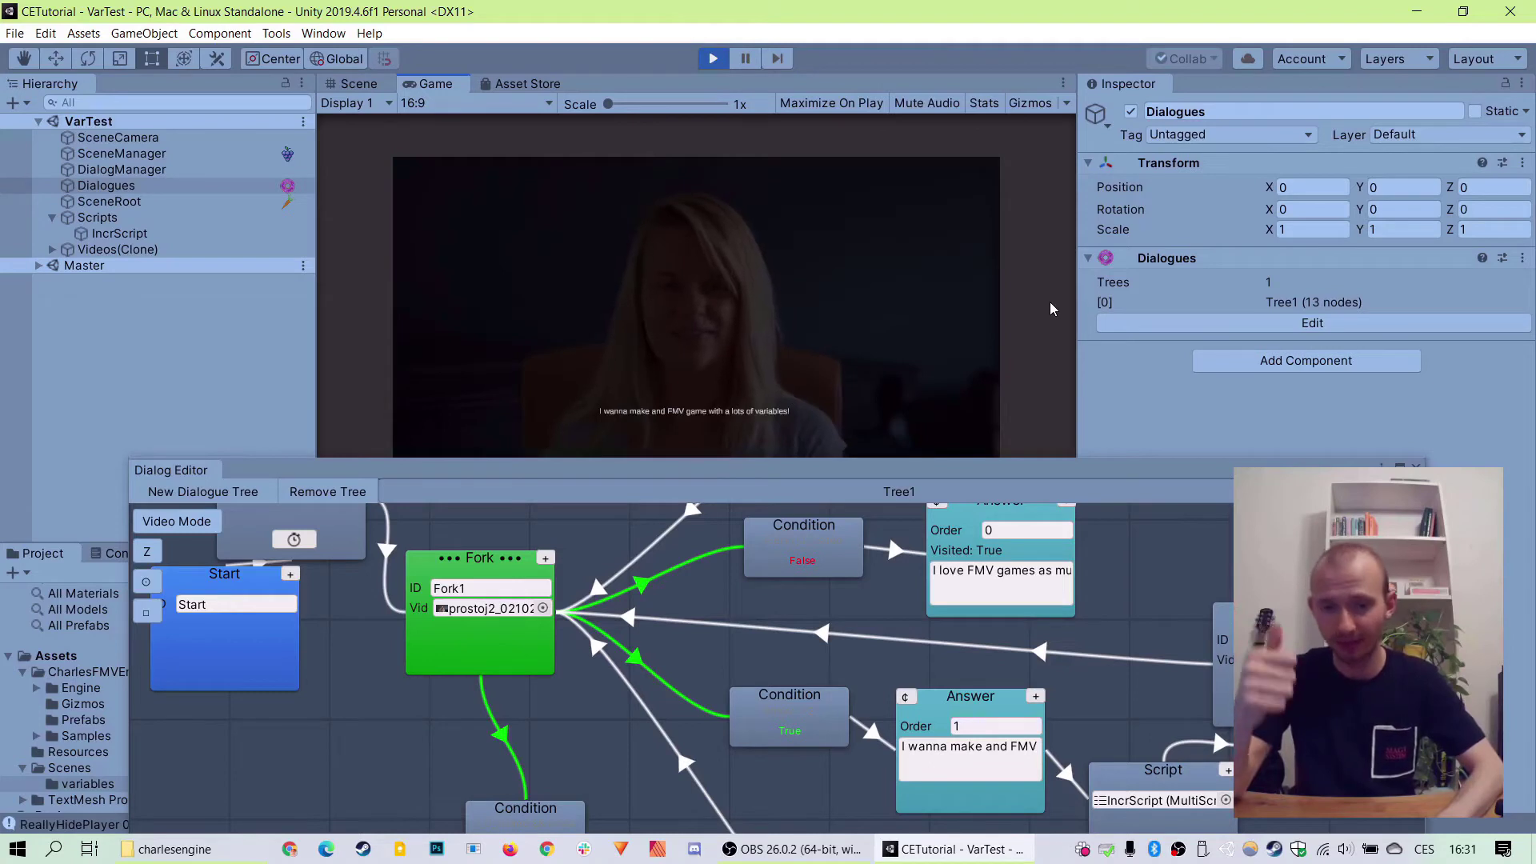
Choose the answer about making an FMV game with lots of variables and check the state of the fork's conditions
left_click(730, 422)
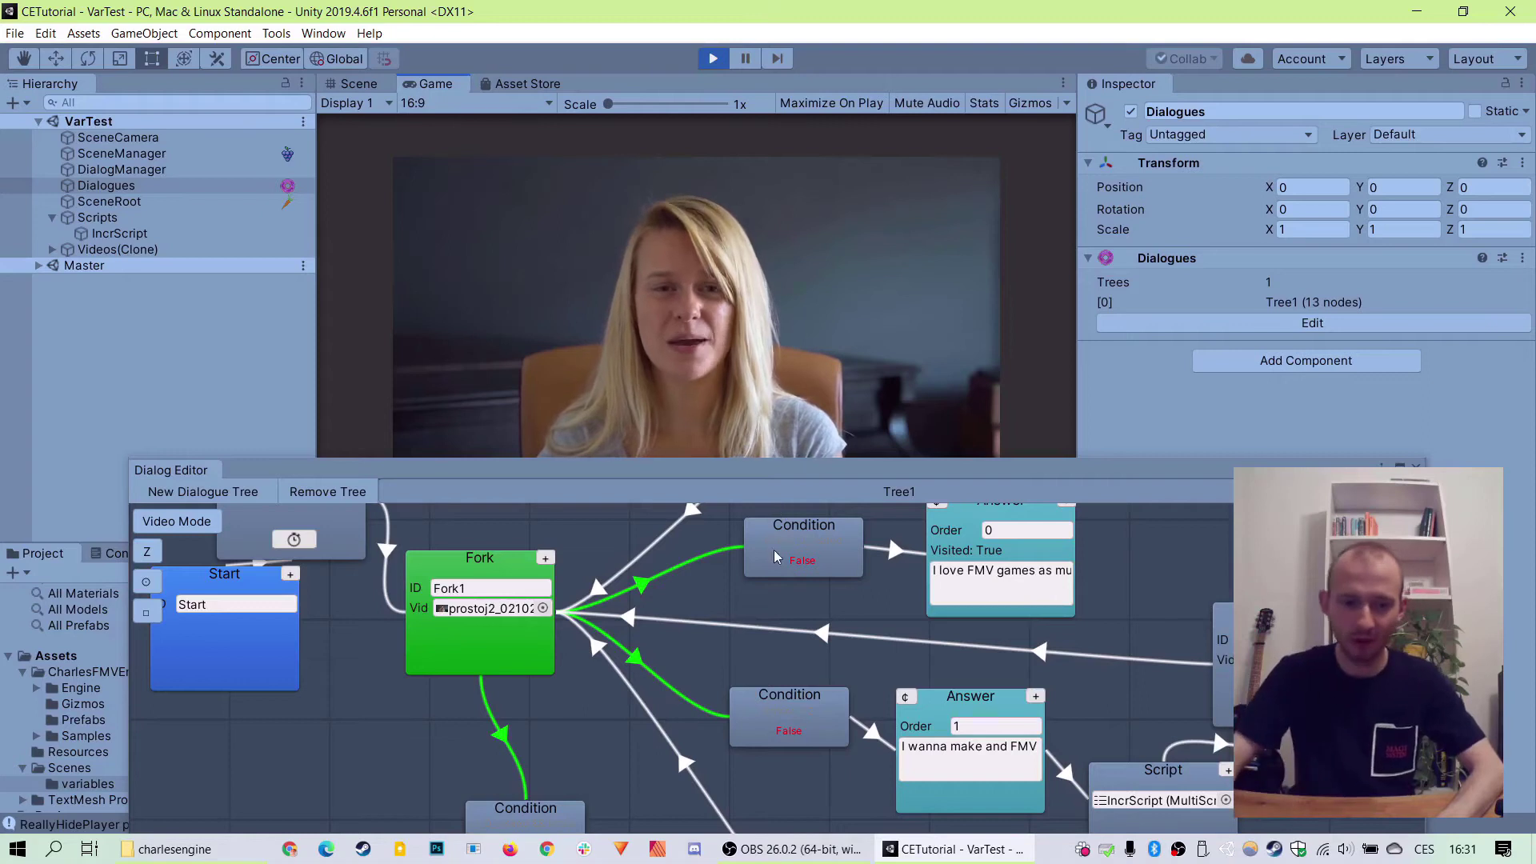
scroll(773, 563, "down", 3)
scroll(773, 556, "down", 3)
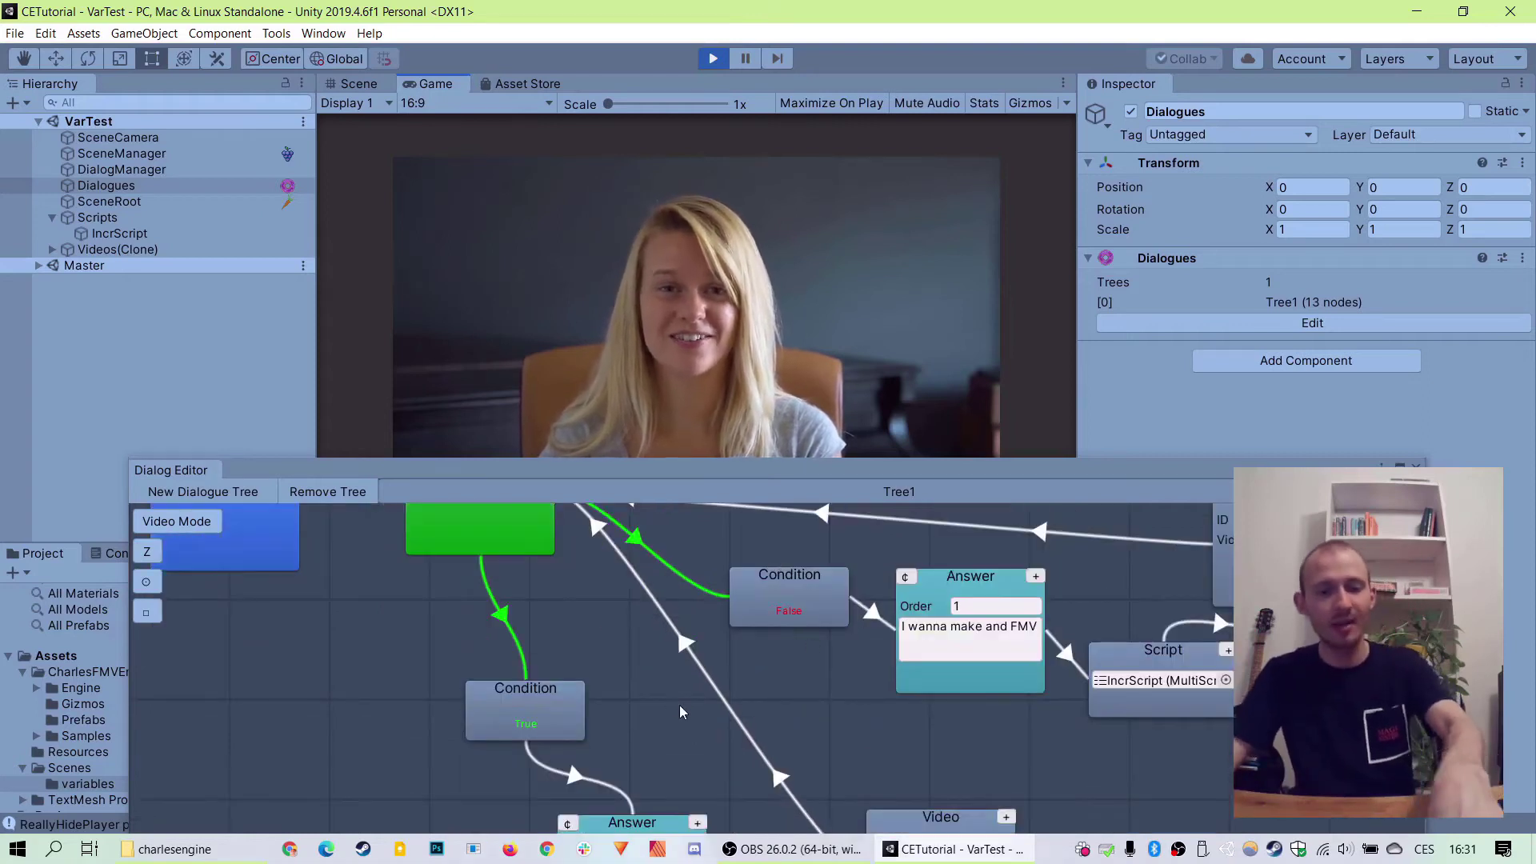
scroll(681, 712, "down", 3)
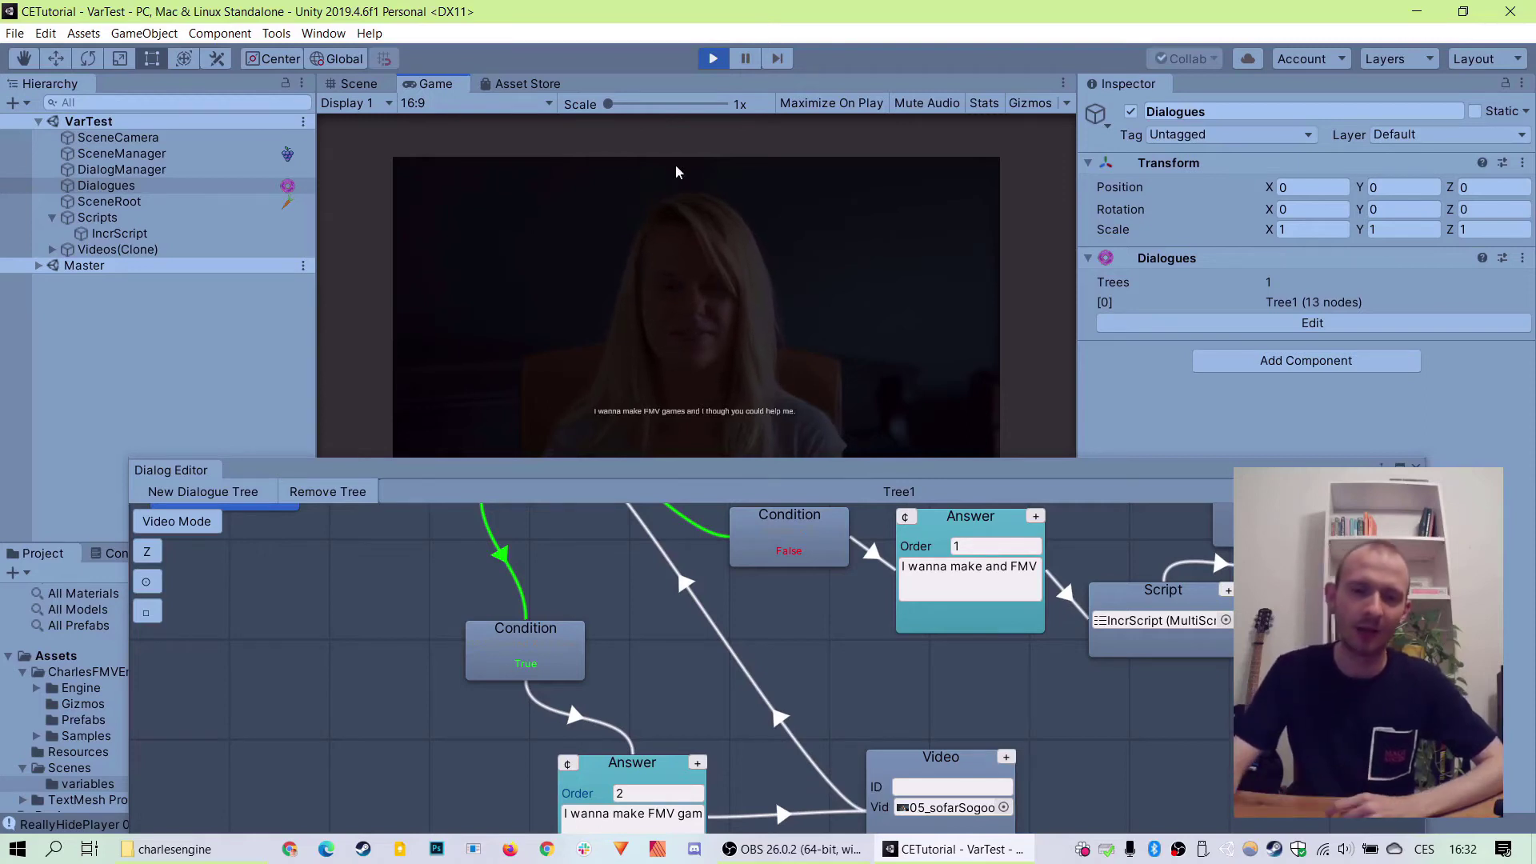
Stop the game and close the dialogue tree editor
left_click(713, 58)
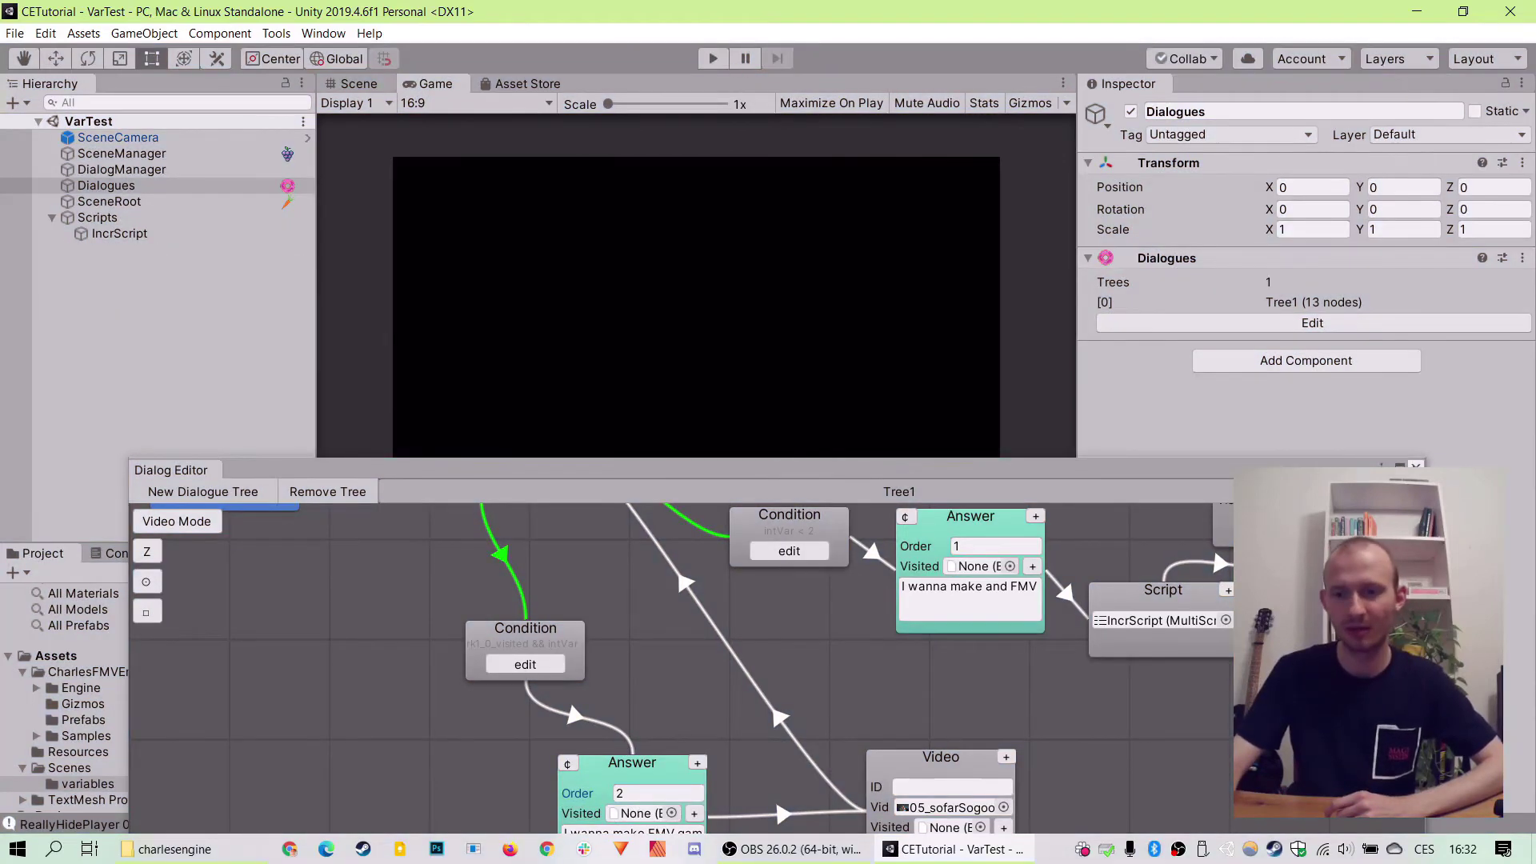
left_click(1417, 467)
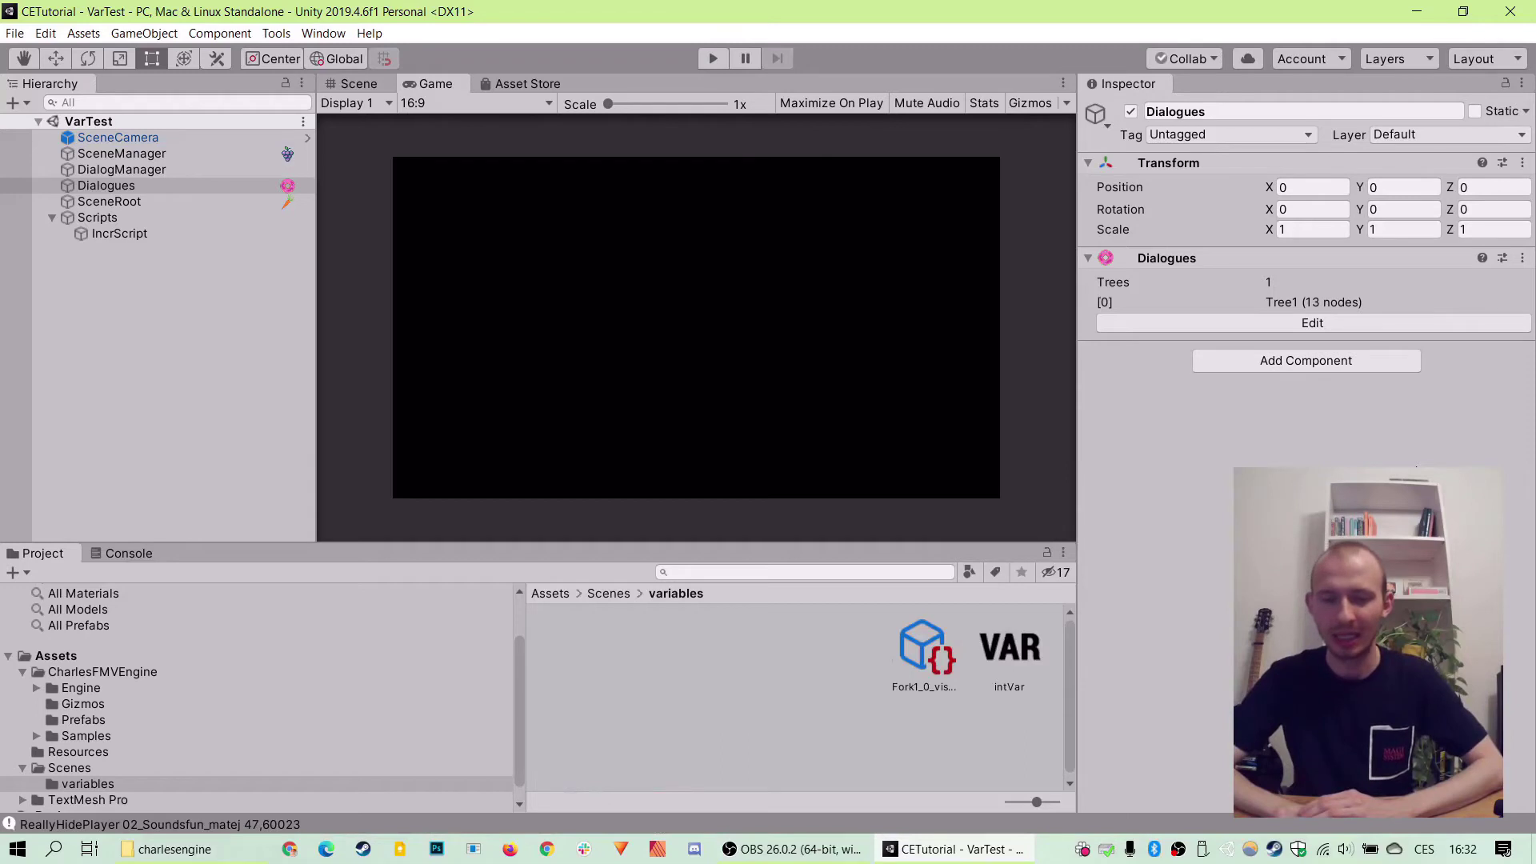
Create an IntegerCalculation variable asset in the Scenes/variables folder, keeping its default name
left_click(609, 594)
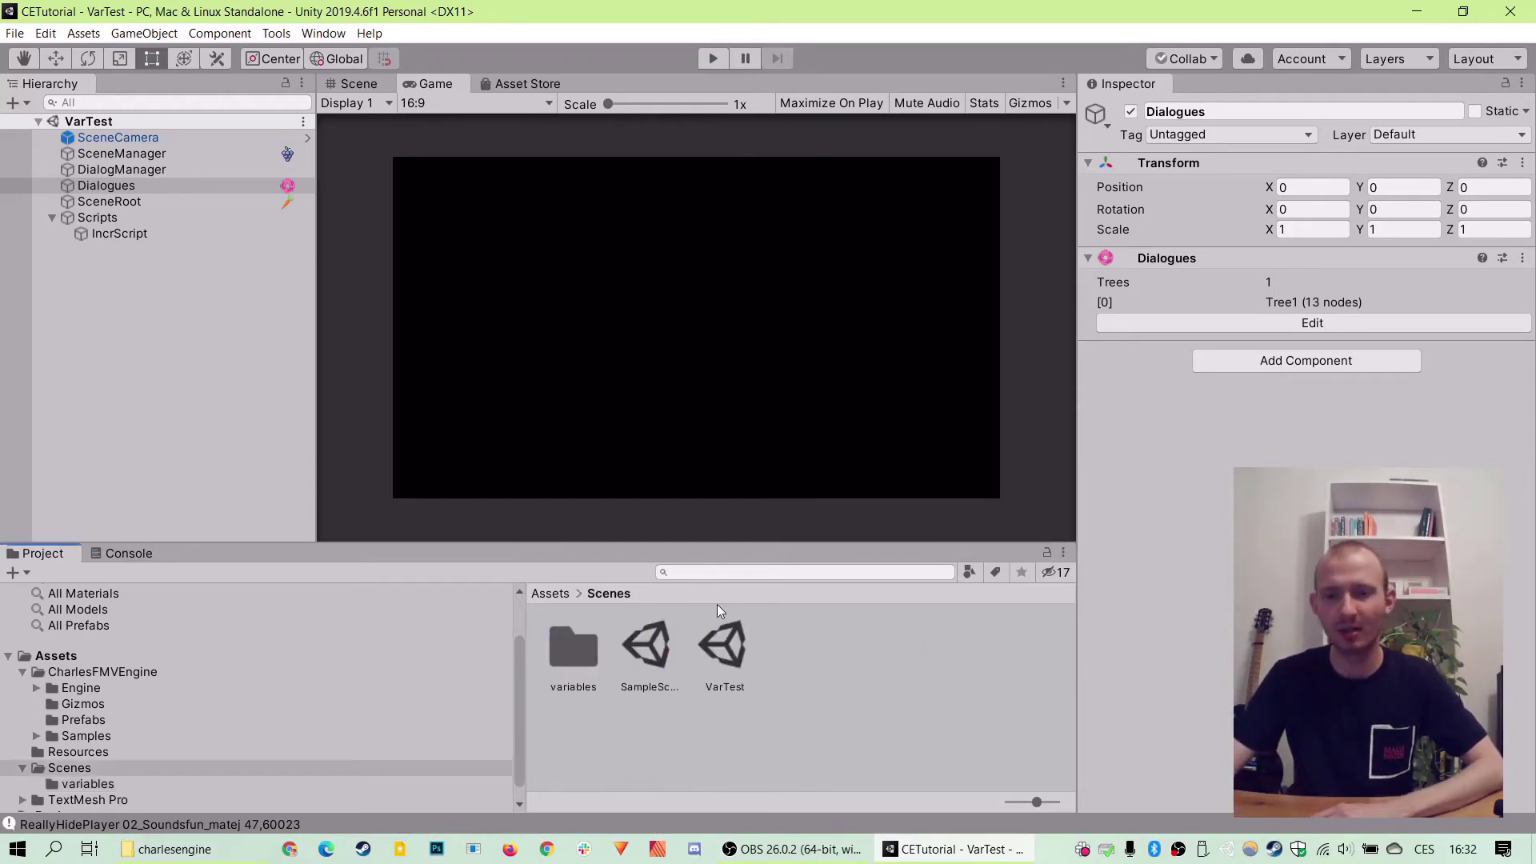
double_click(548, 677)
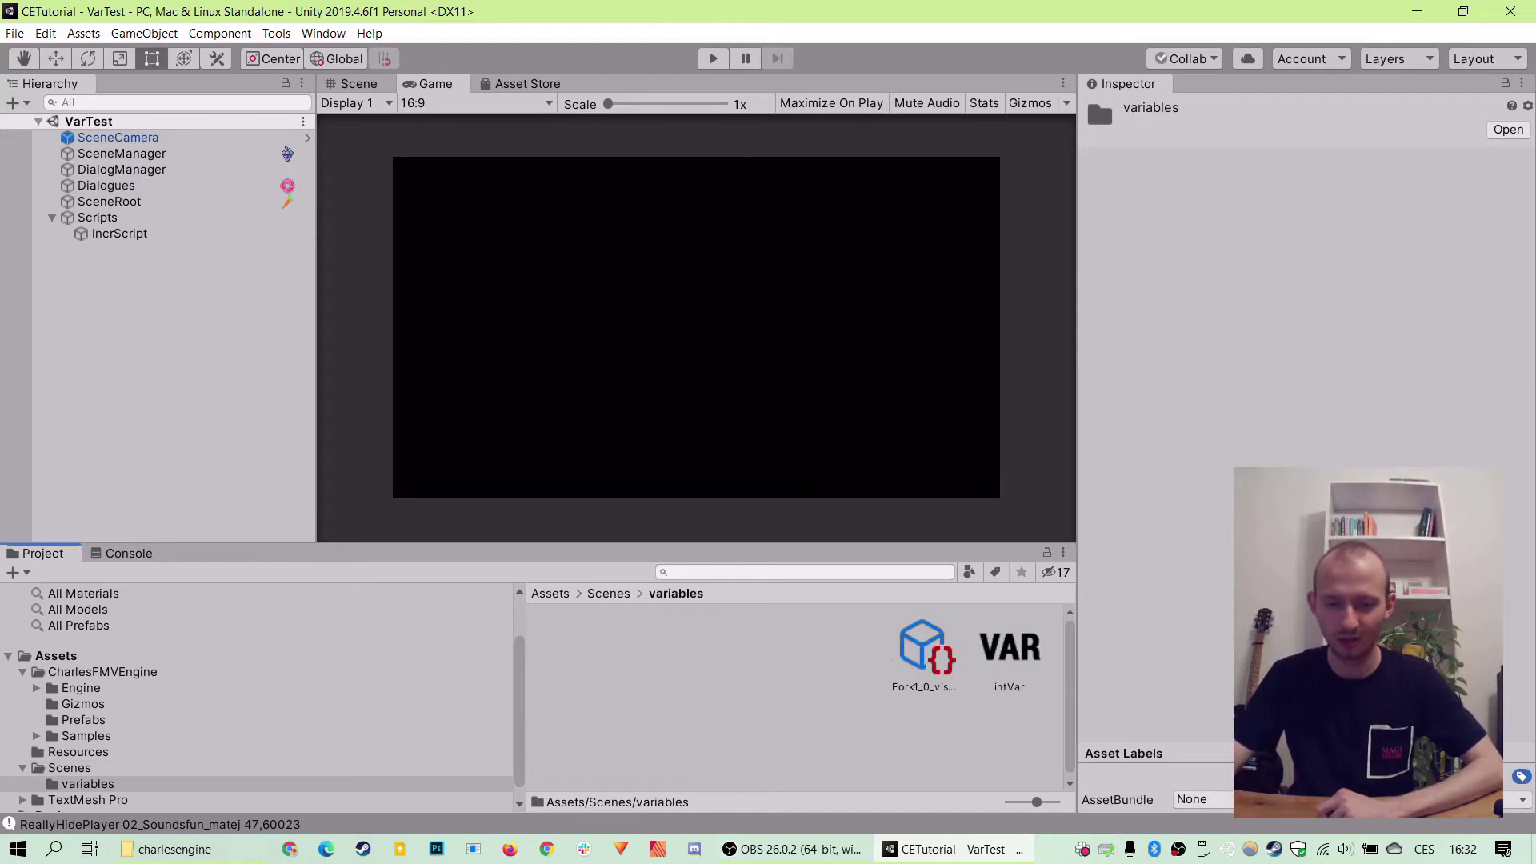
right_click(799, 734)
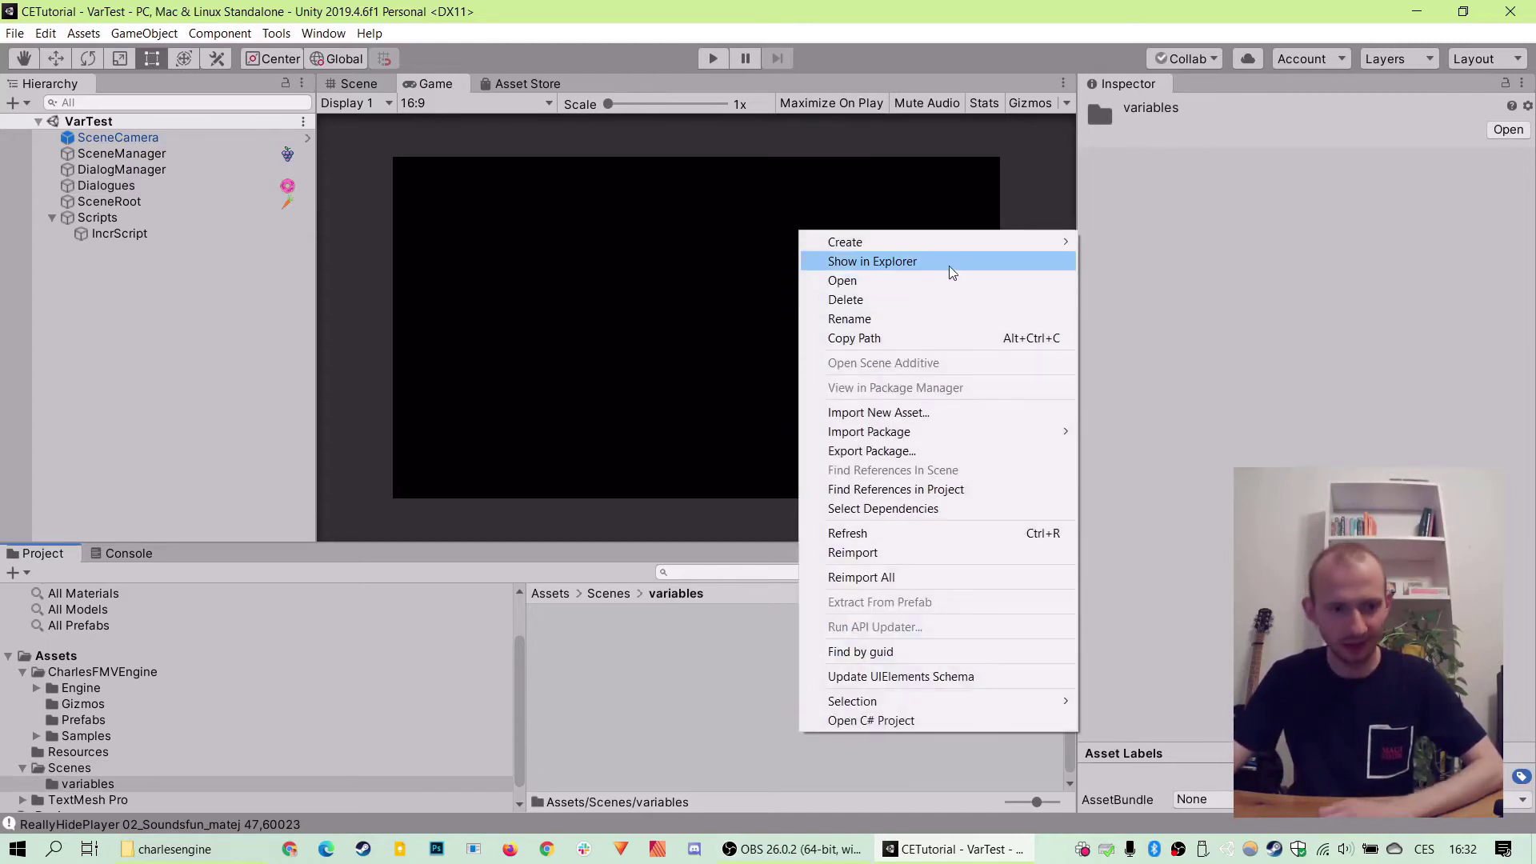
mouse_move(934, 240)
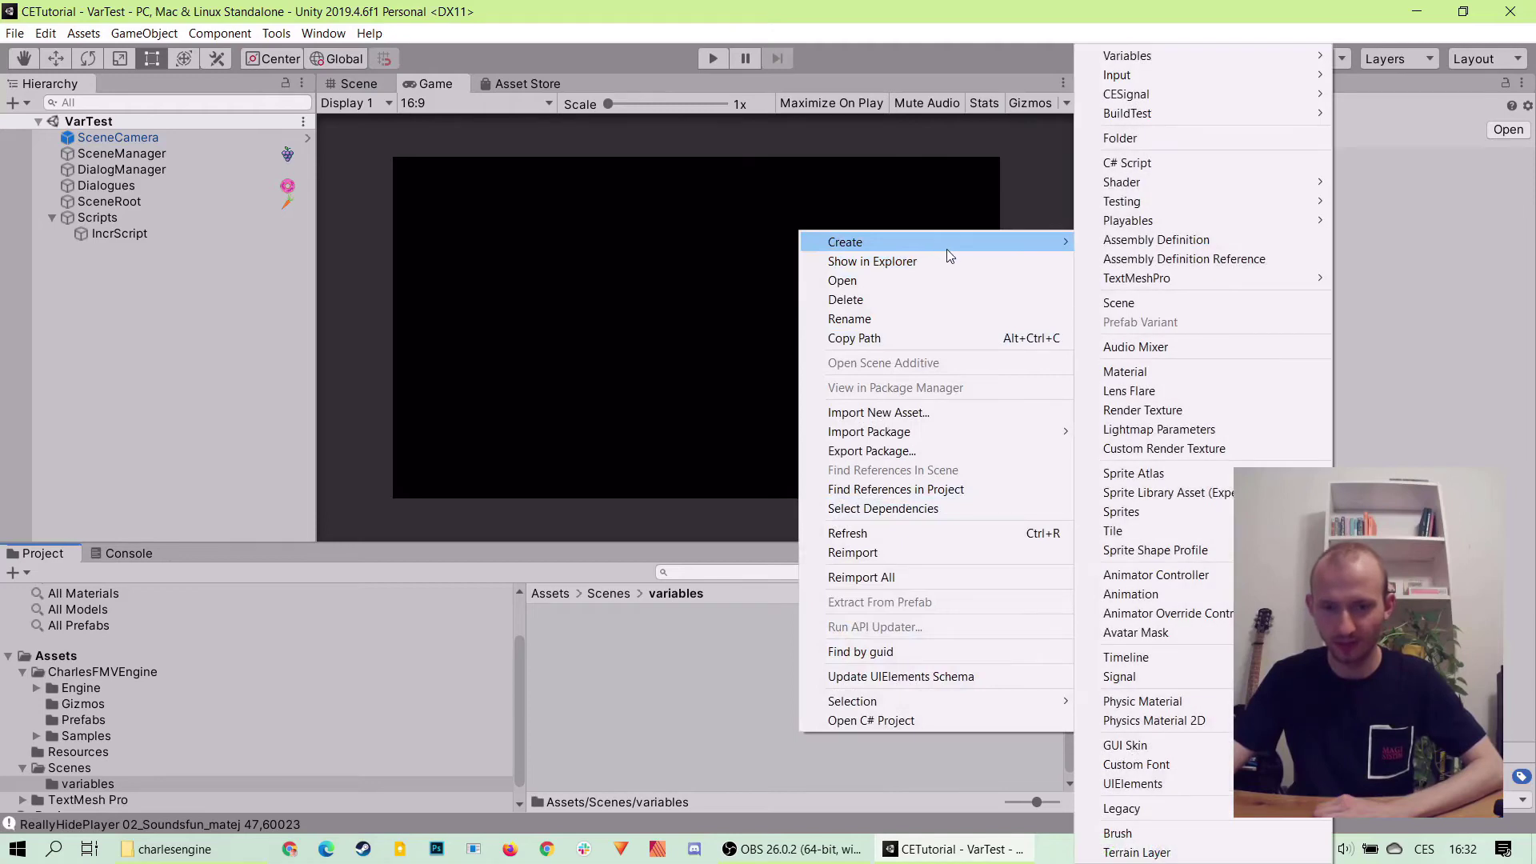
mouse_move(1211, 62)
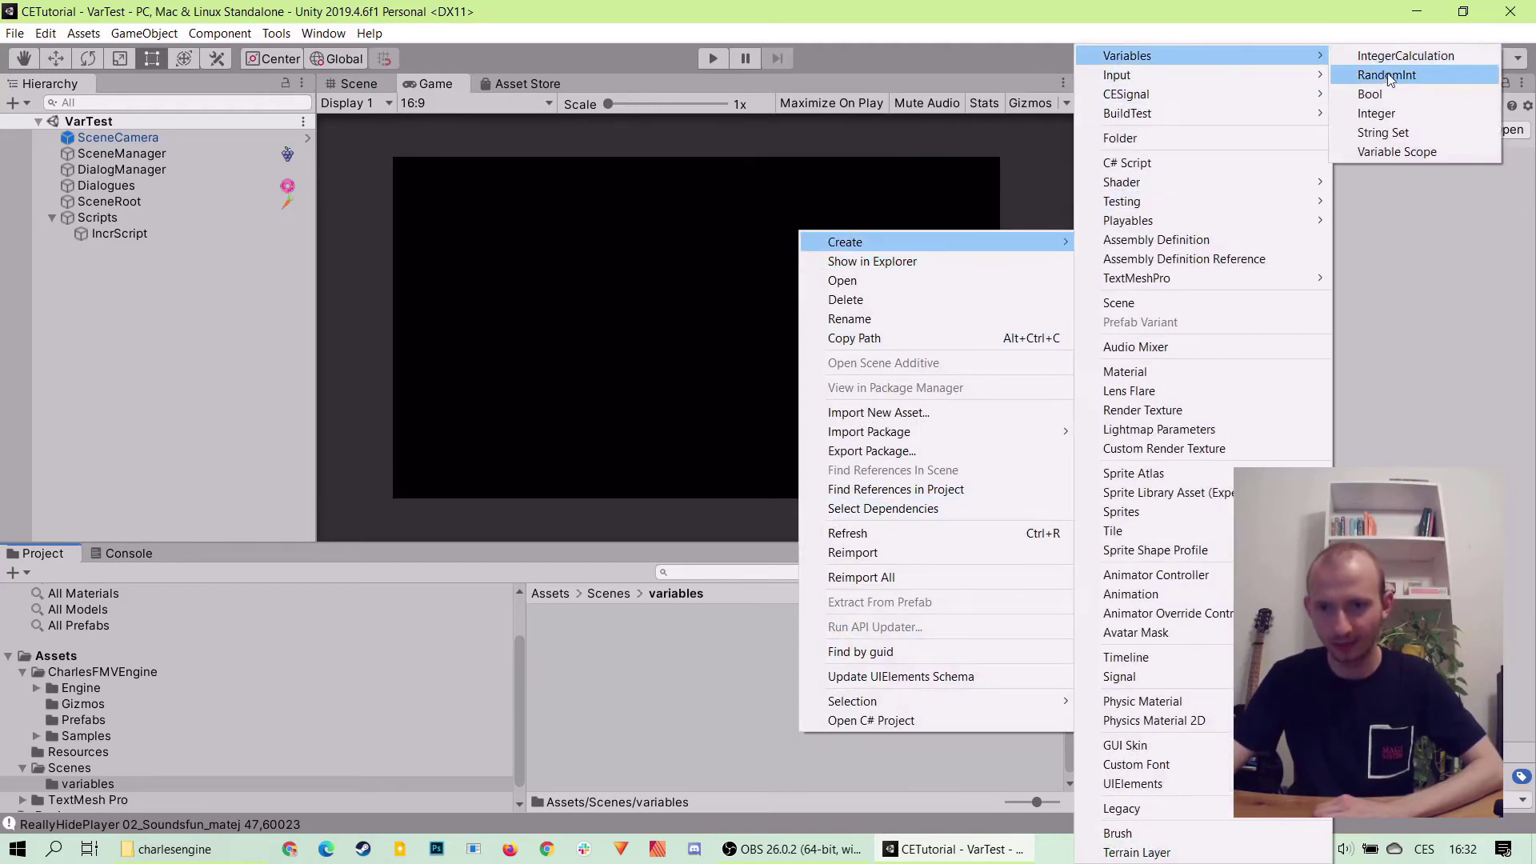
left_click(1404, 60)
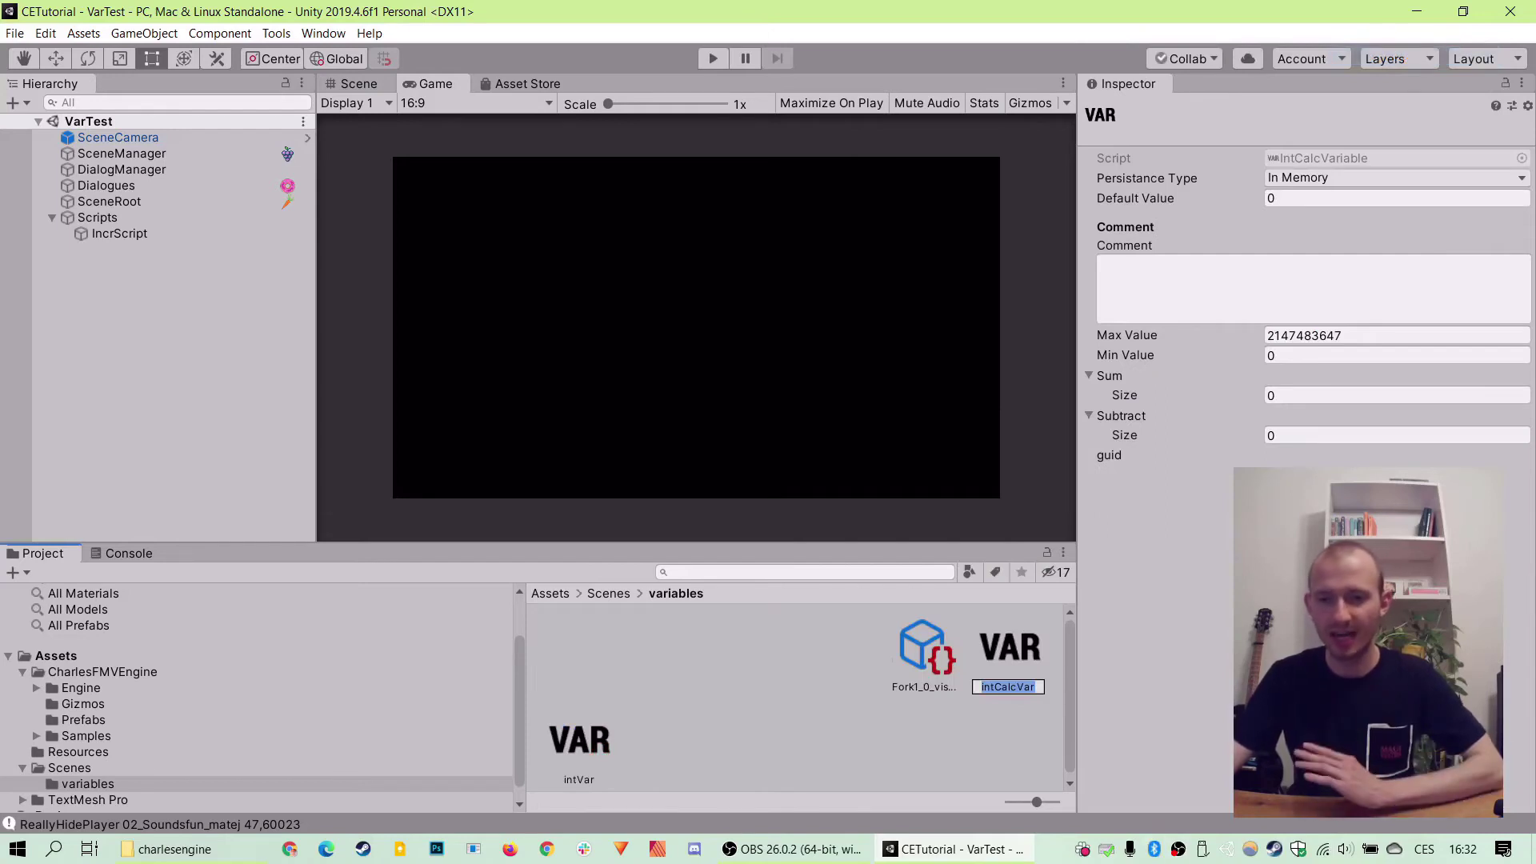
key("Return")
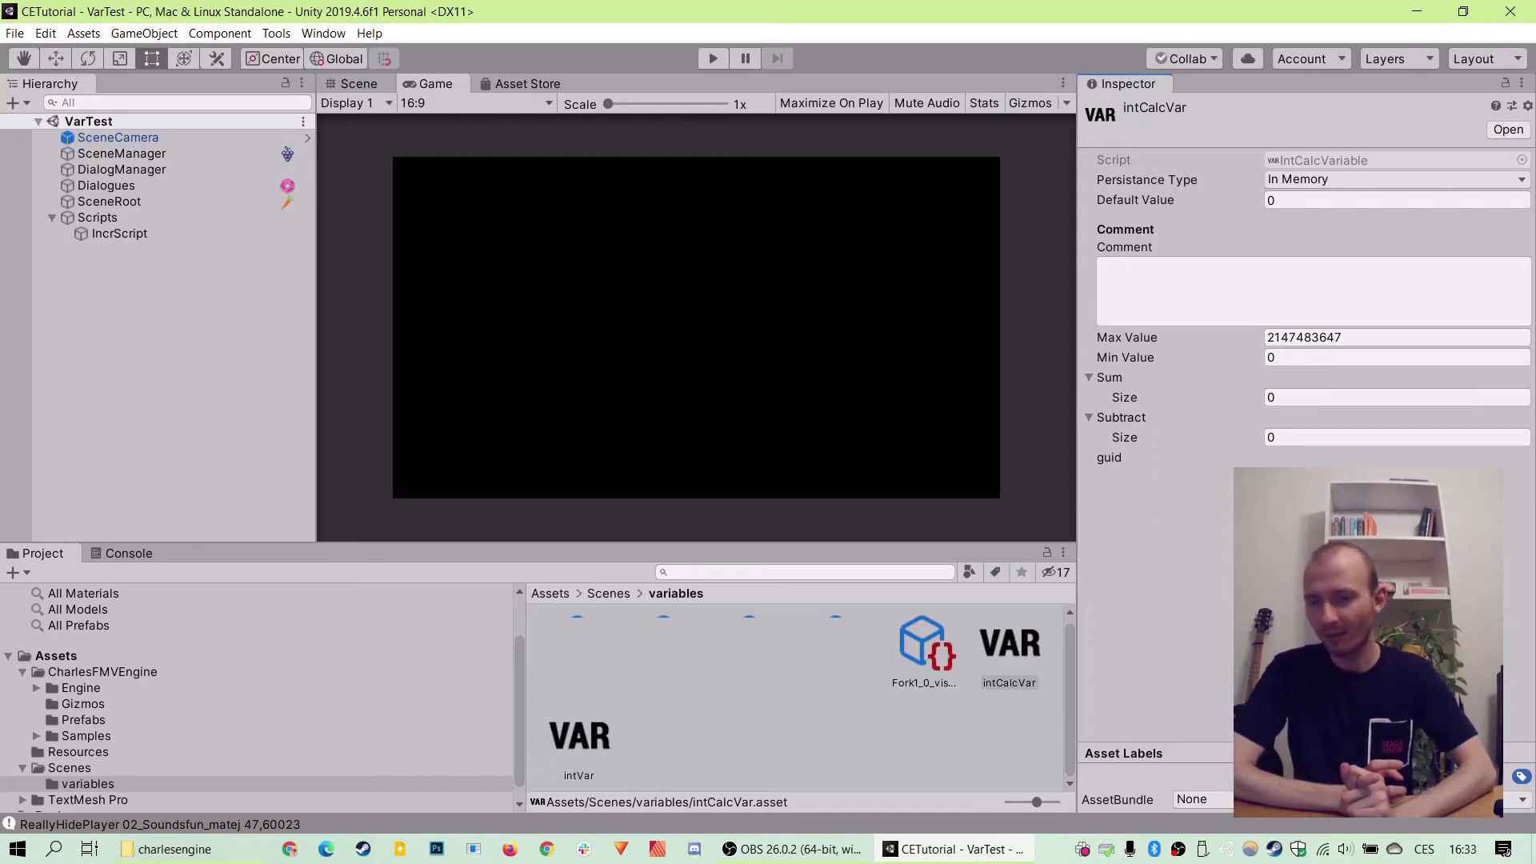
Set the calculation variable's Sum list to size 2, with intCalcVar as Element 0 and intVar as Element 1
left_click(1280, 398)
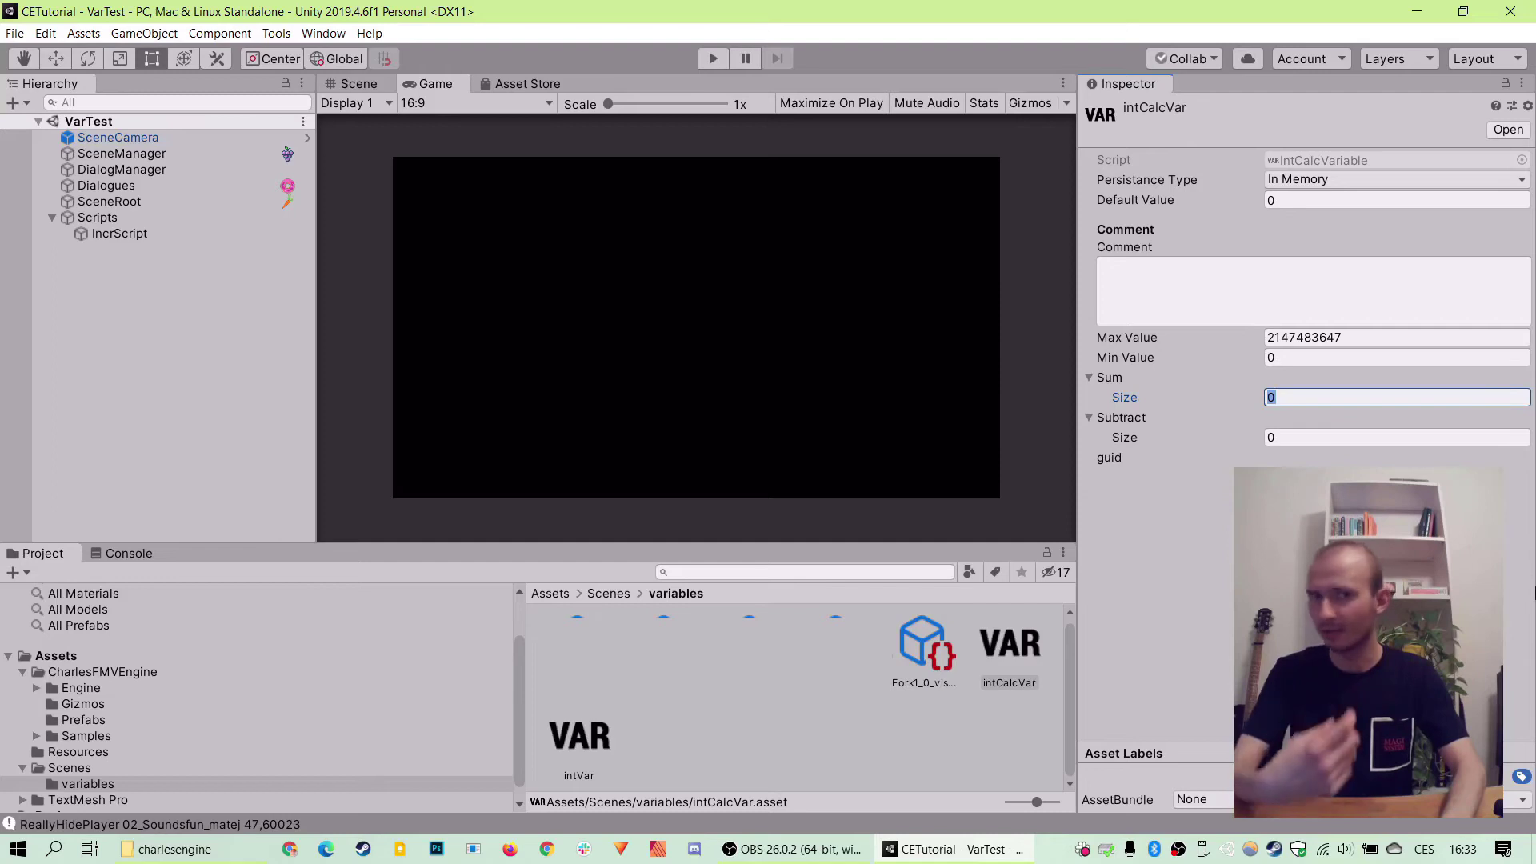
key("BackSpace")
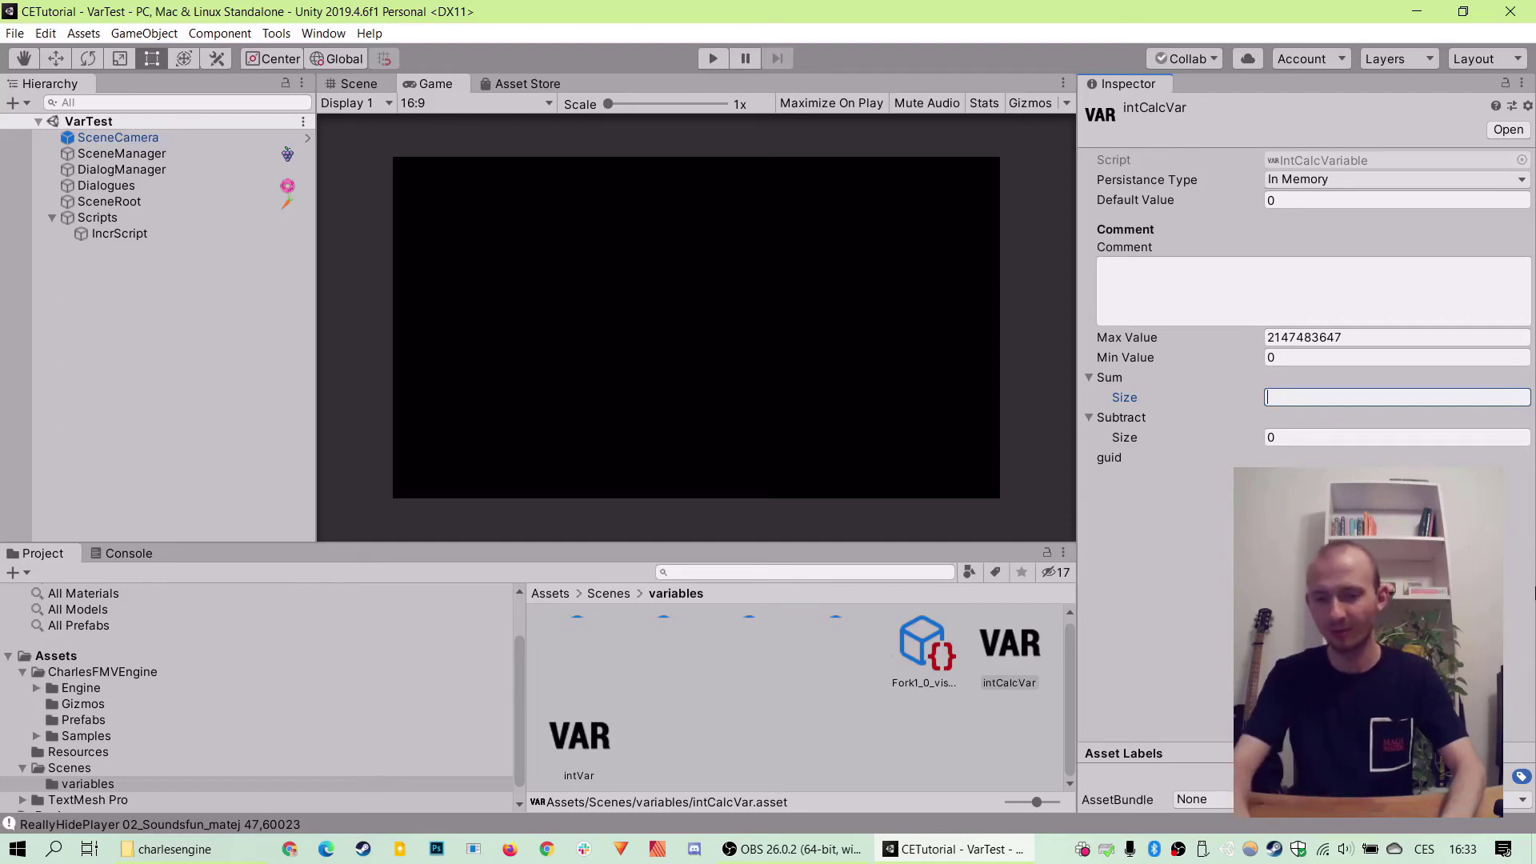
type("2")
key("Return")
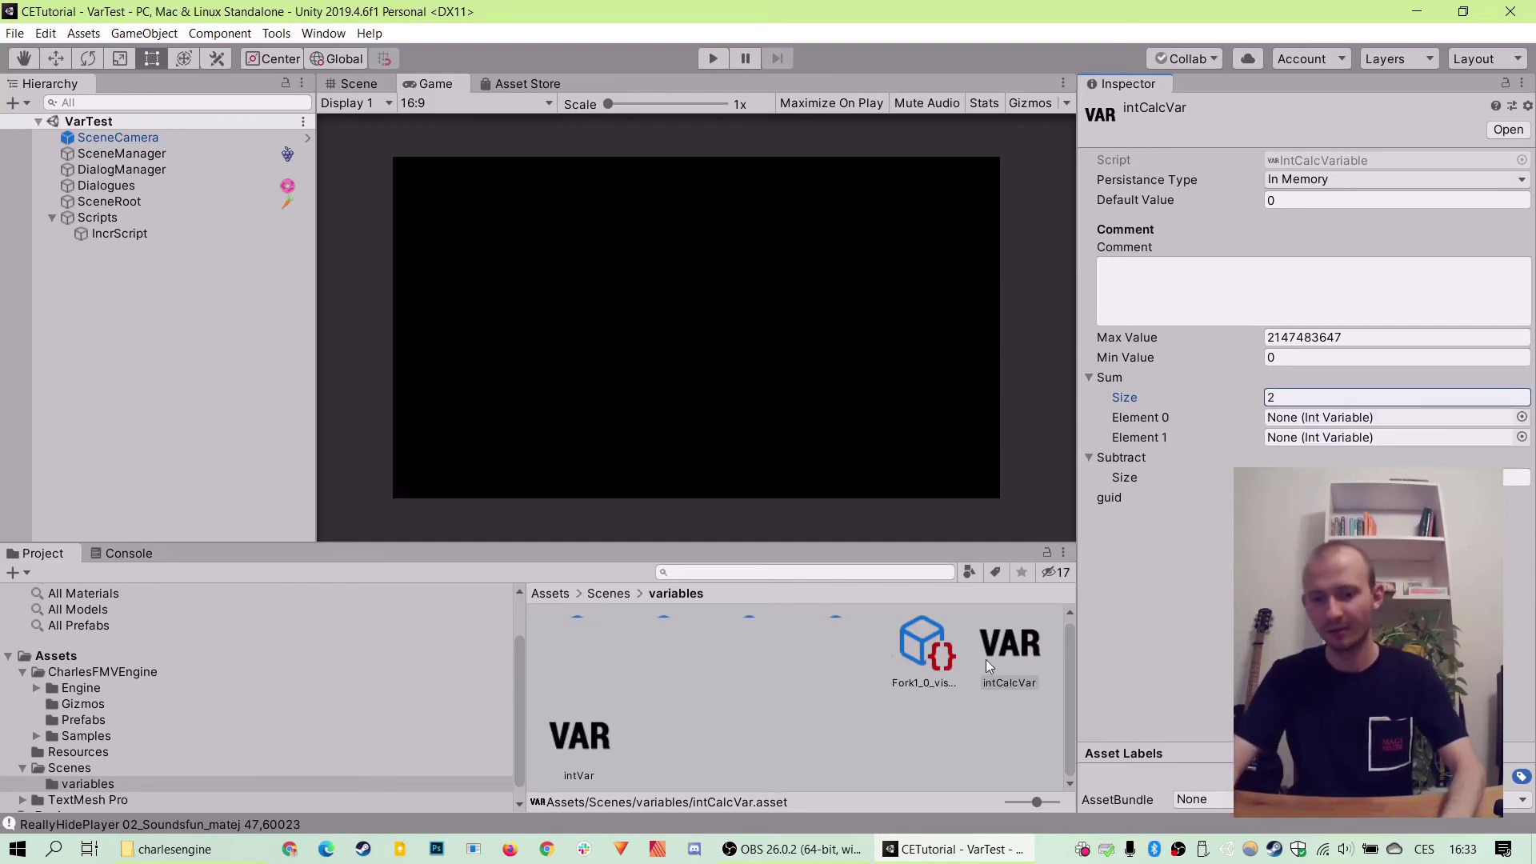
left_click_drag(986, 659, 1313, 417)
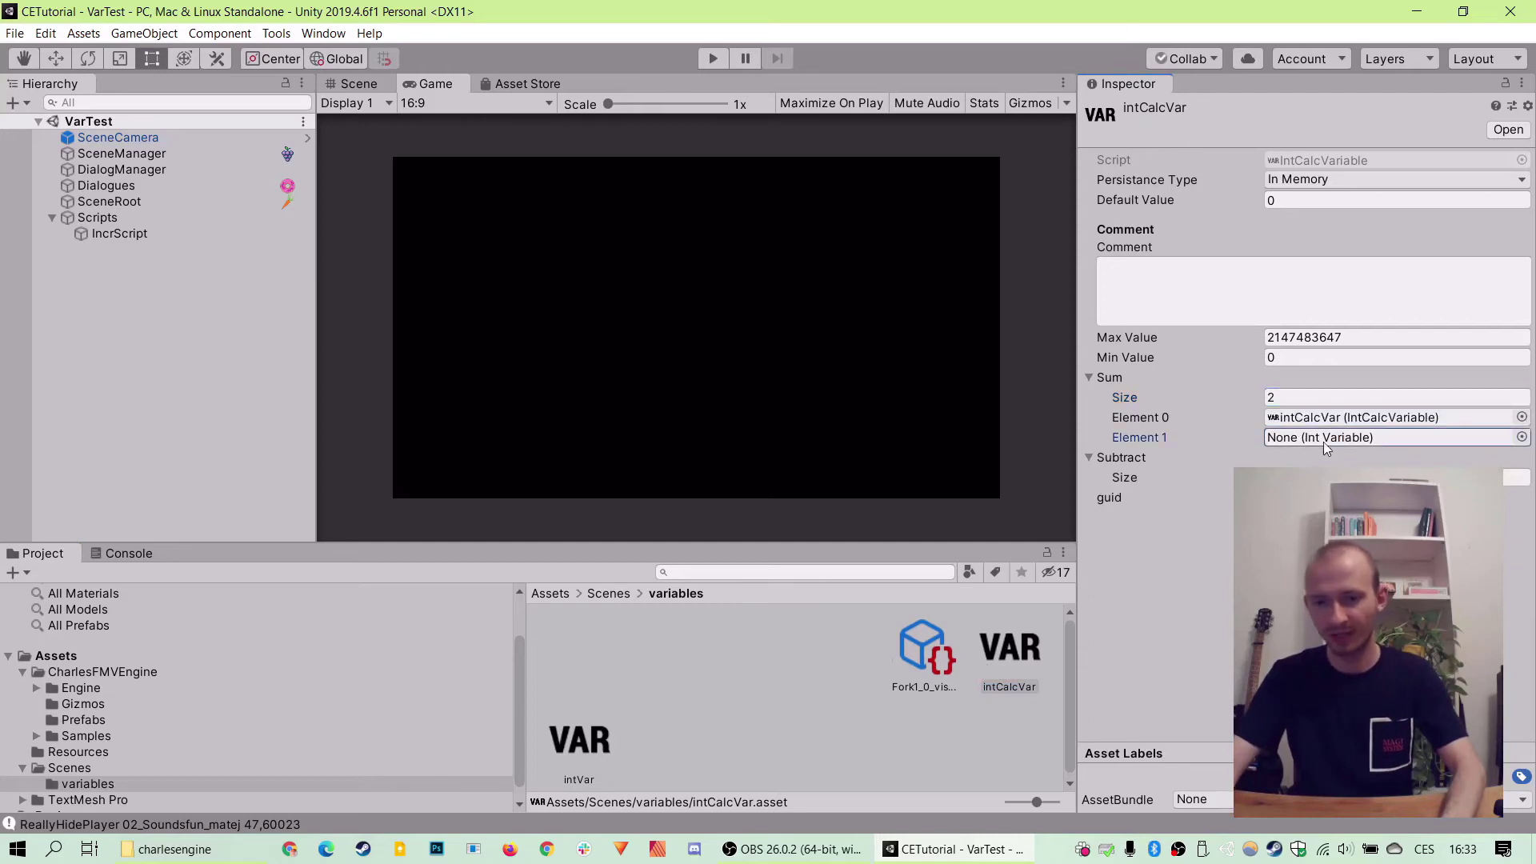
key("Return")
type("in")
key("Down")
key("Down")
key("Return")
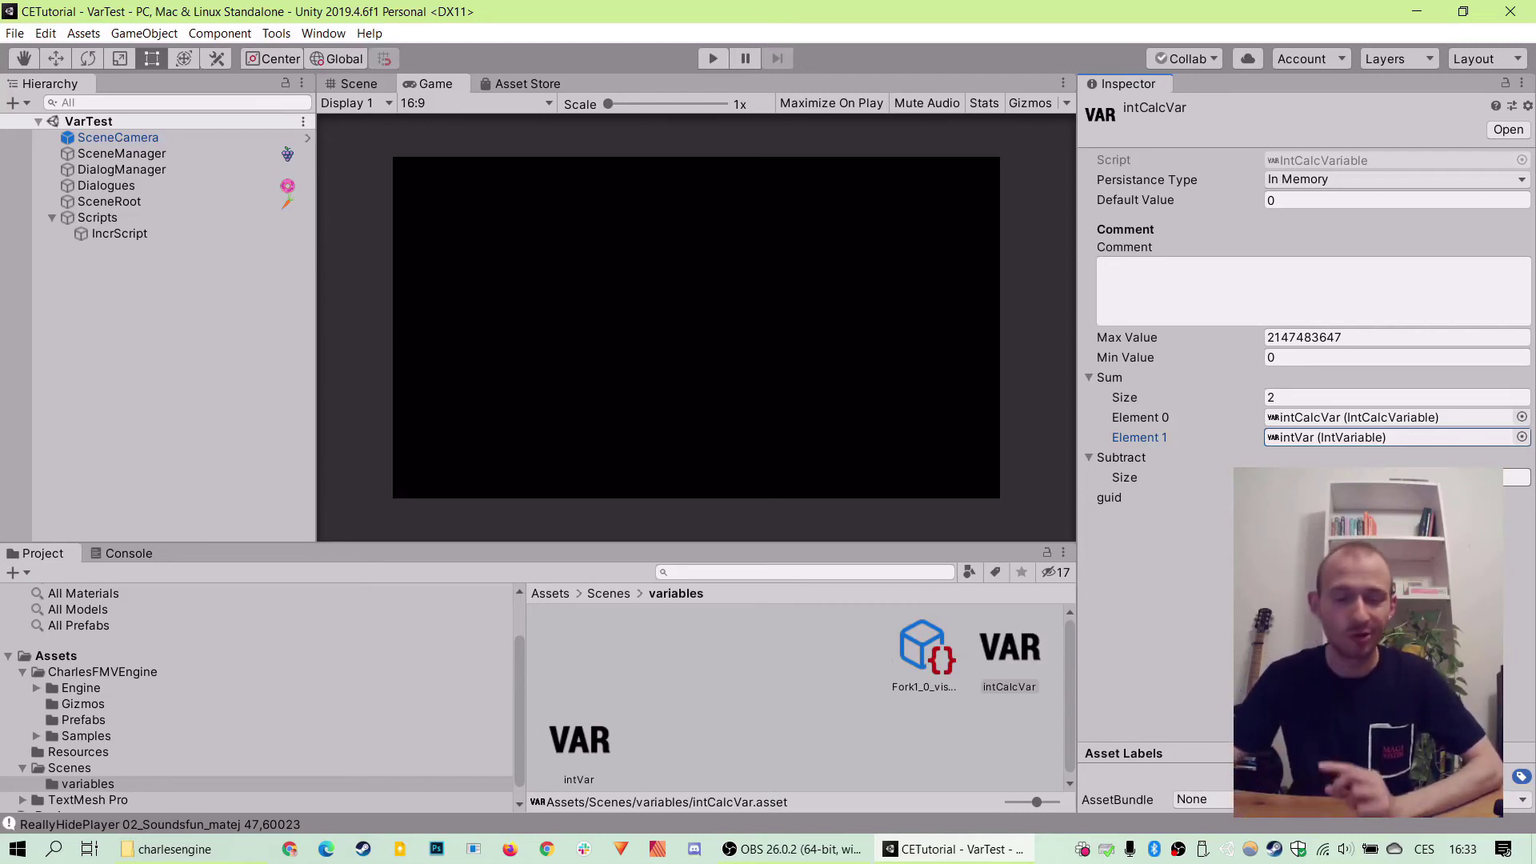
Create a String Set variable asset in the variables folder
right_click(1005, 710)
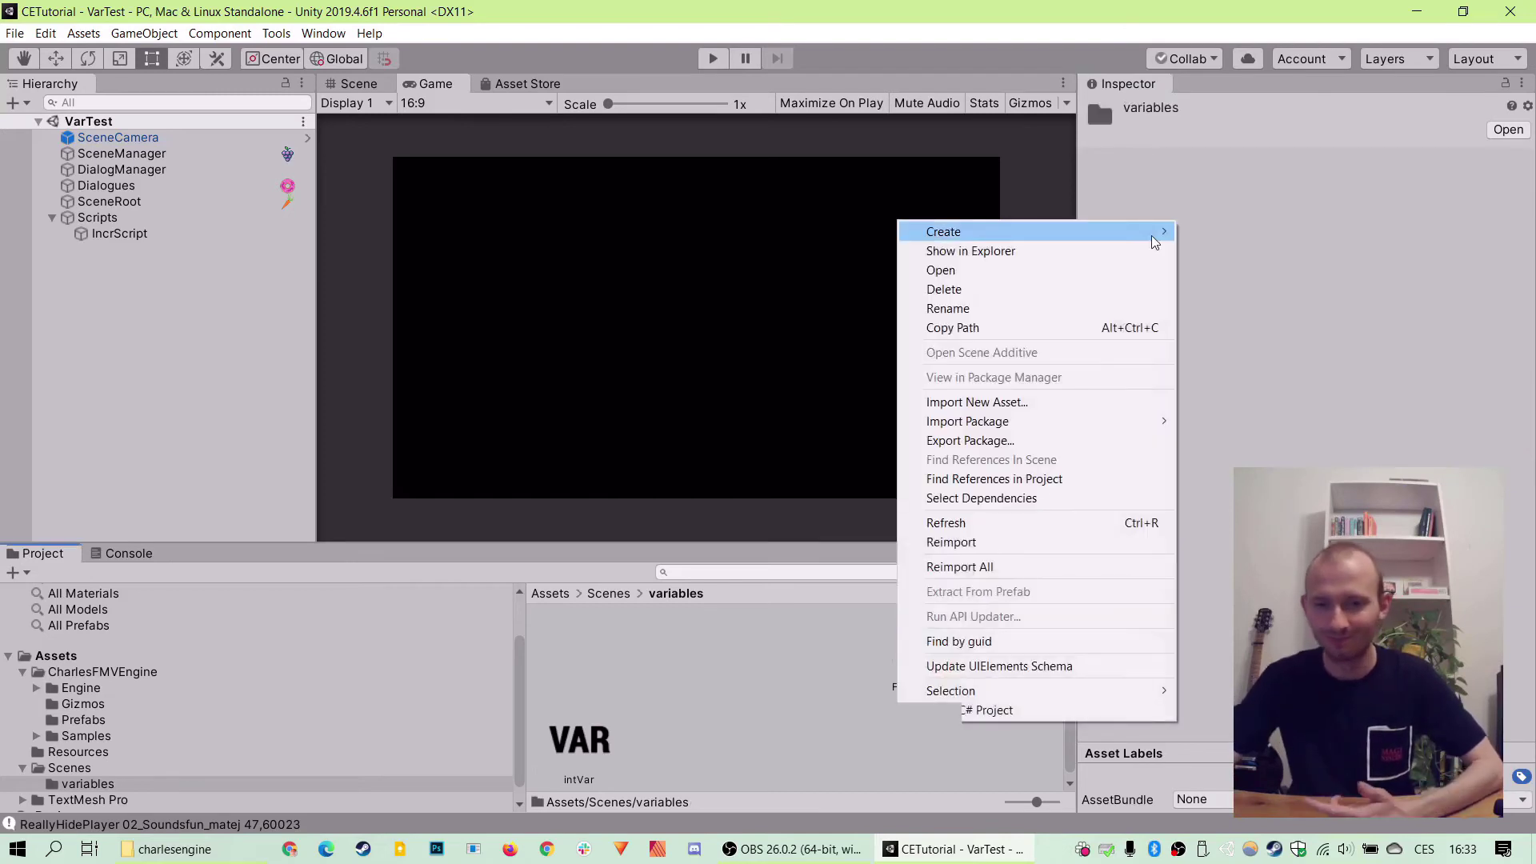
mouse_move(1152, 233)
mouse_move(1331, 60)
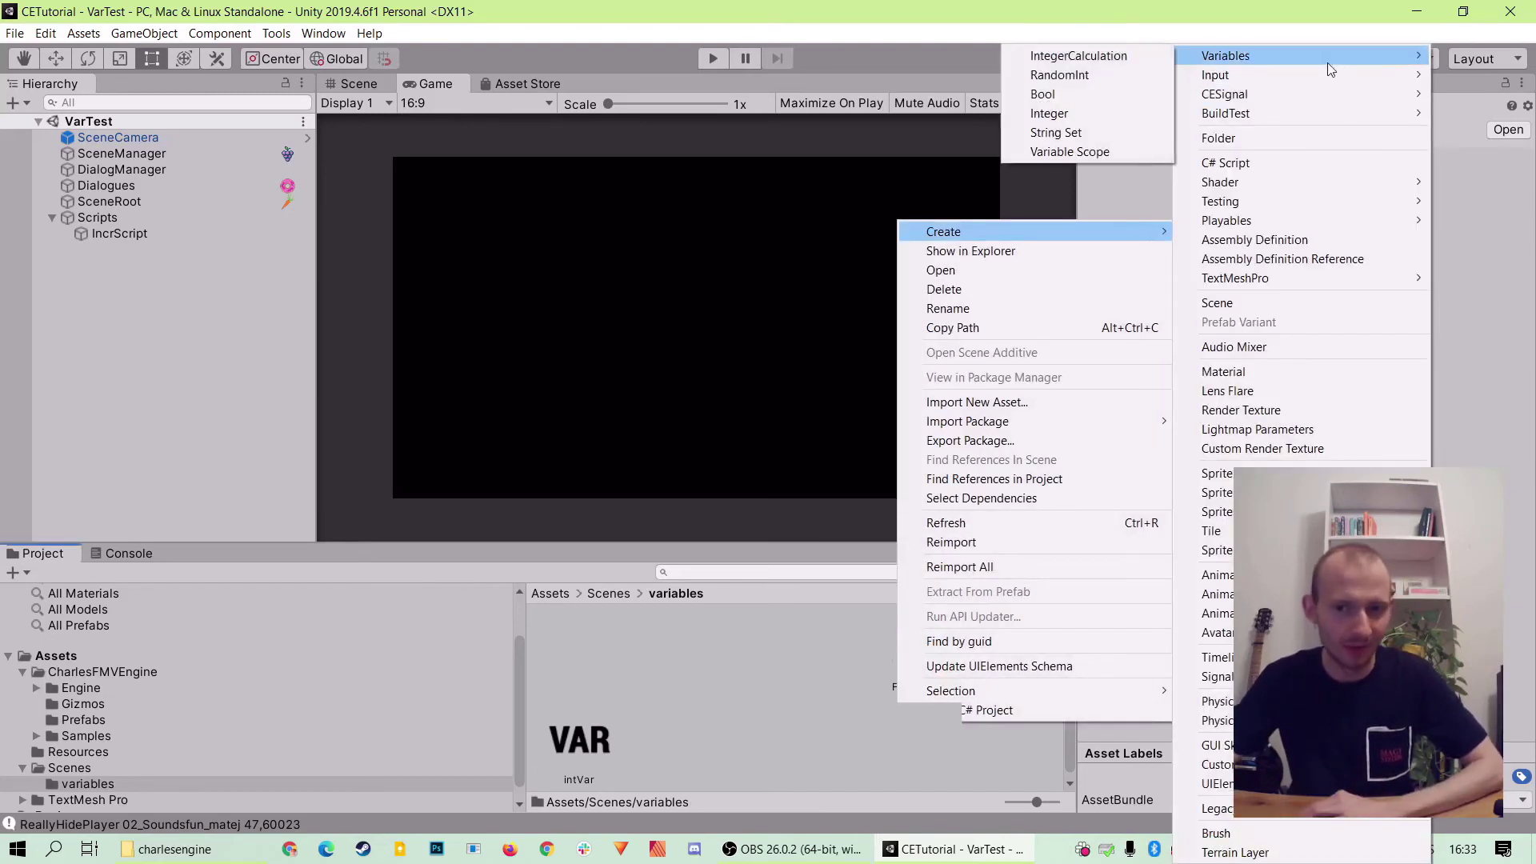
left_click(1040, 131)
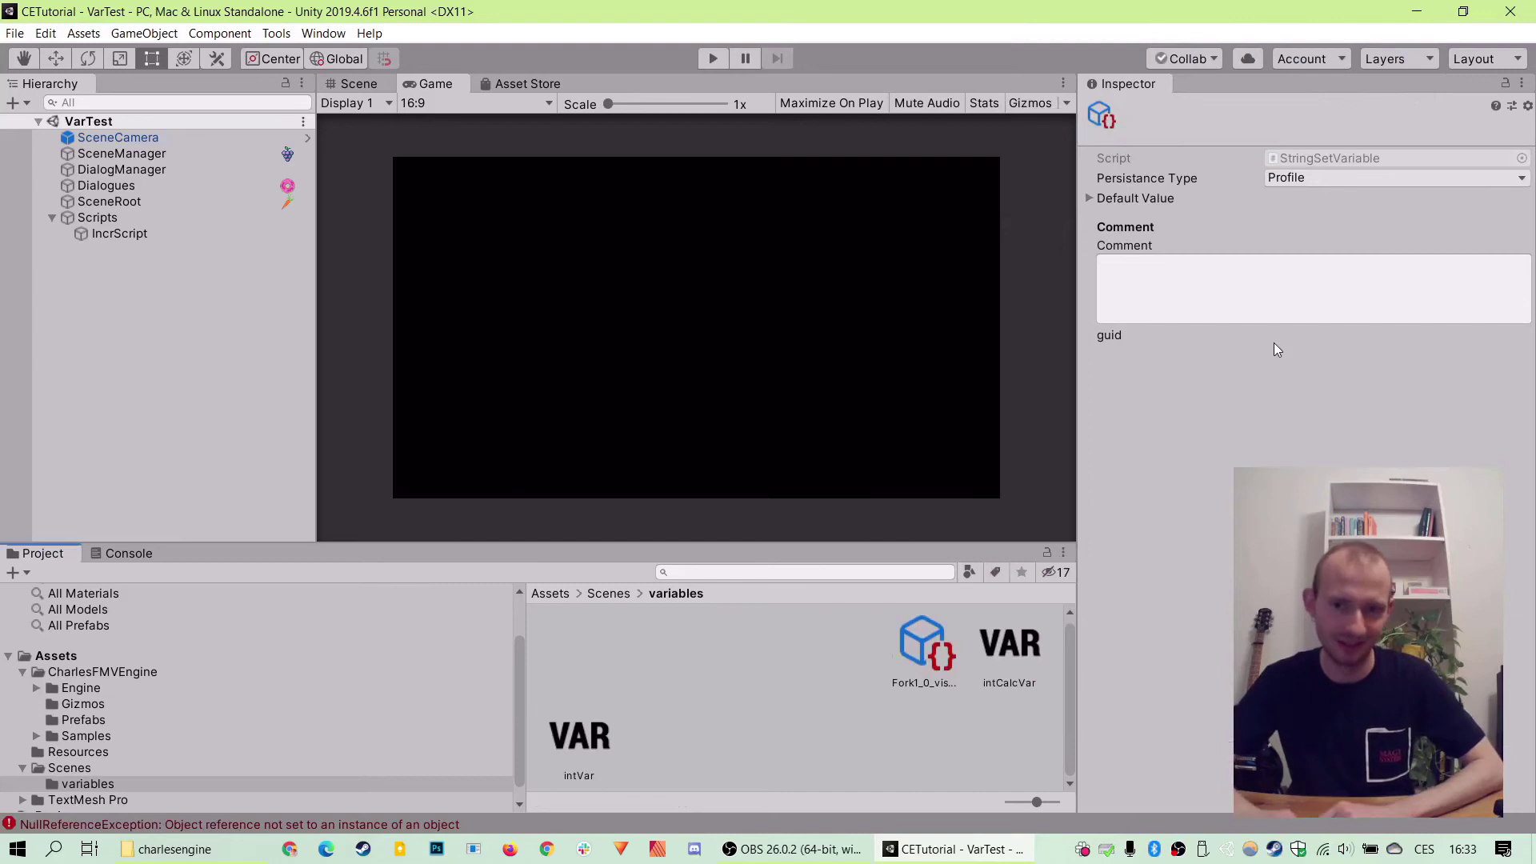
Expand the string set variable's Default Value list and set its size to 4
left_click(1092, 199)
left_click(1120, 221)
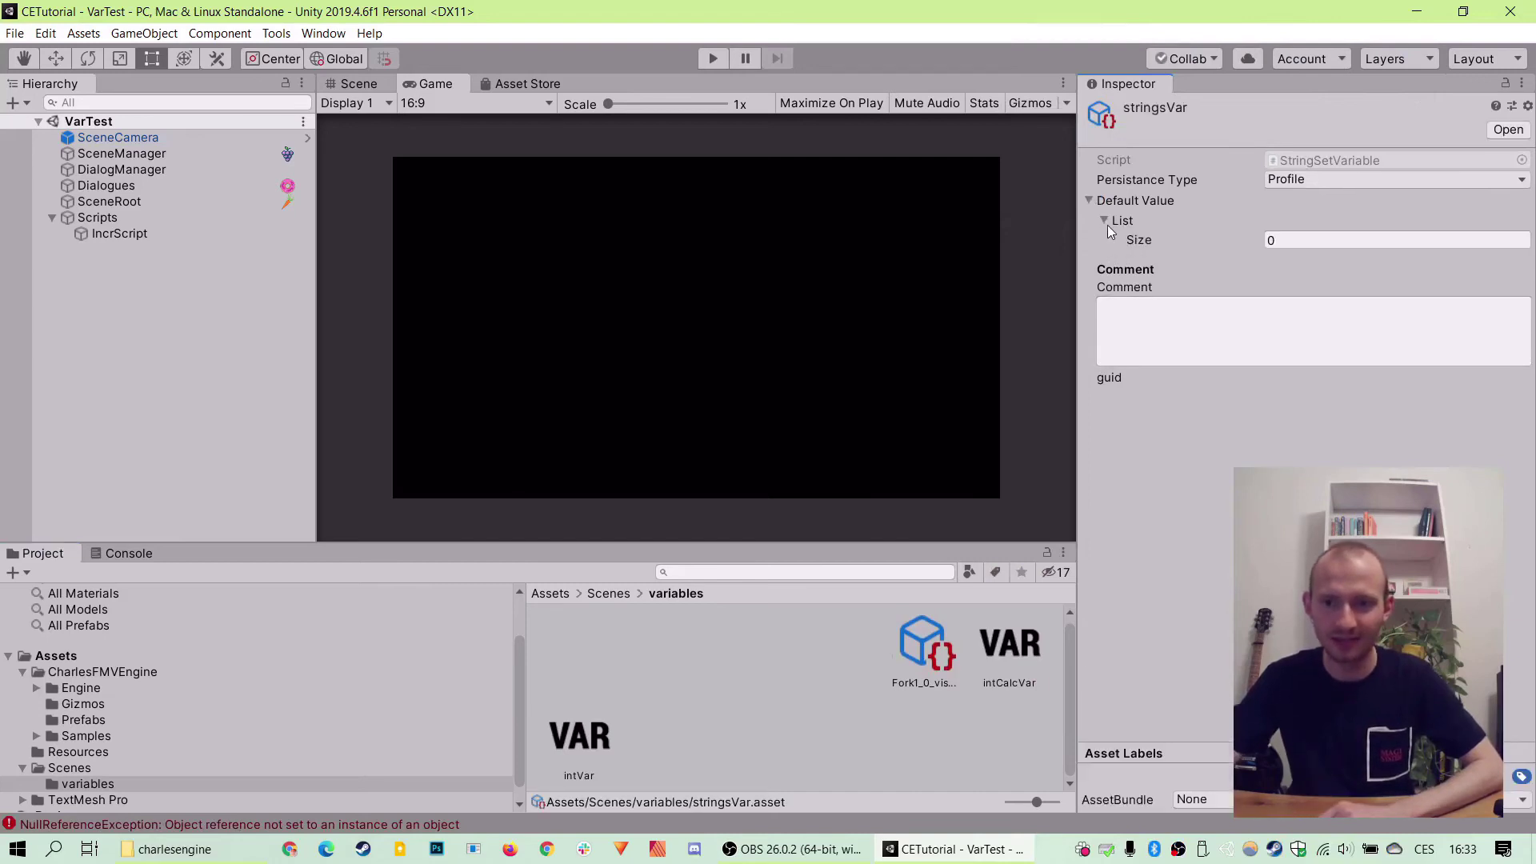
left_click(1384, 239)
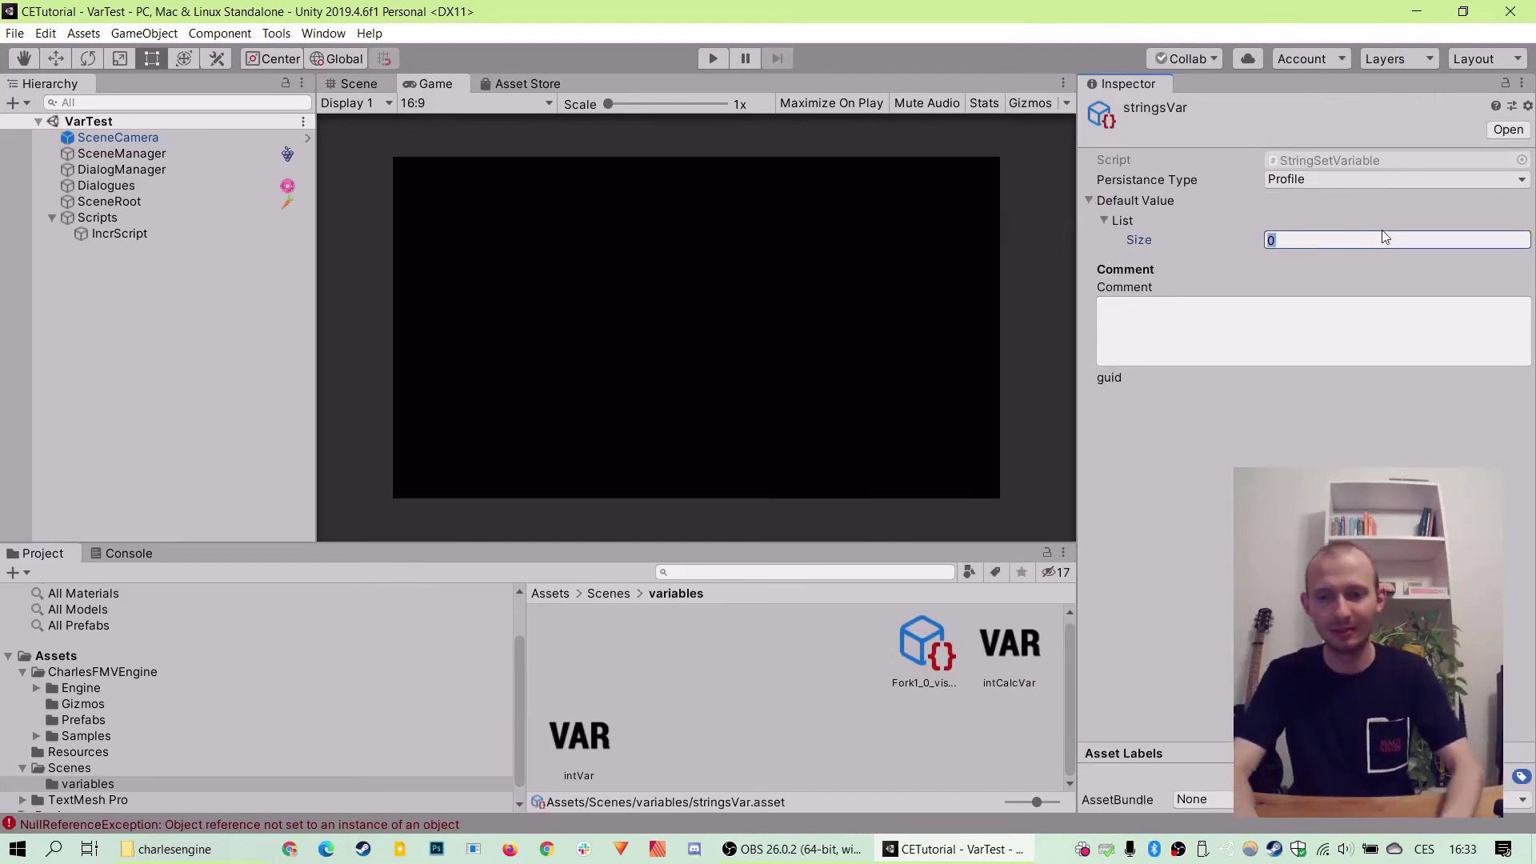
type("4")
key("Return")
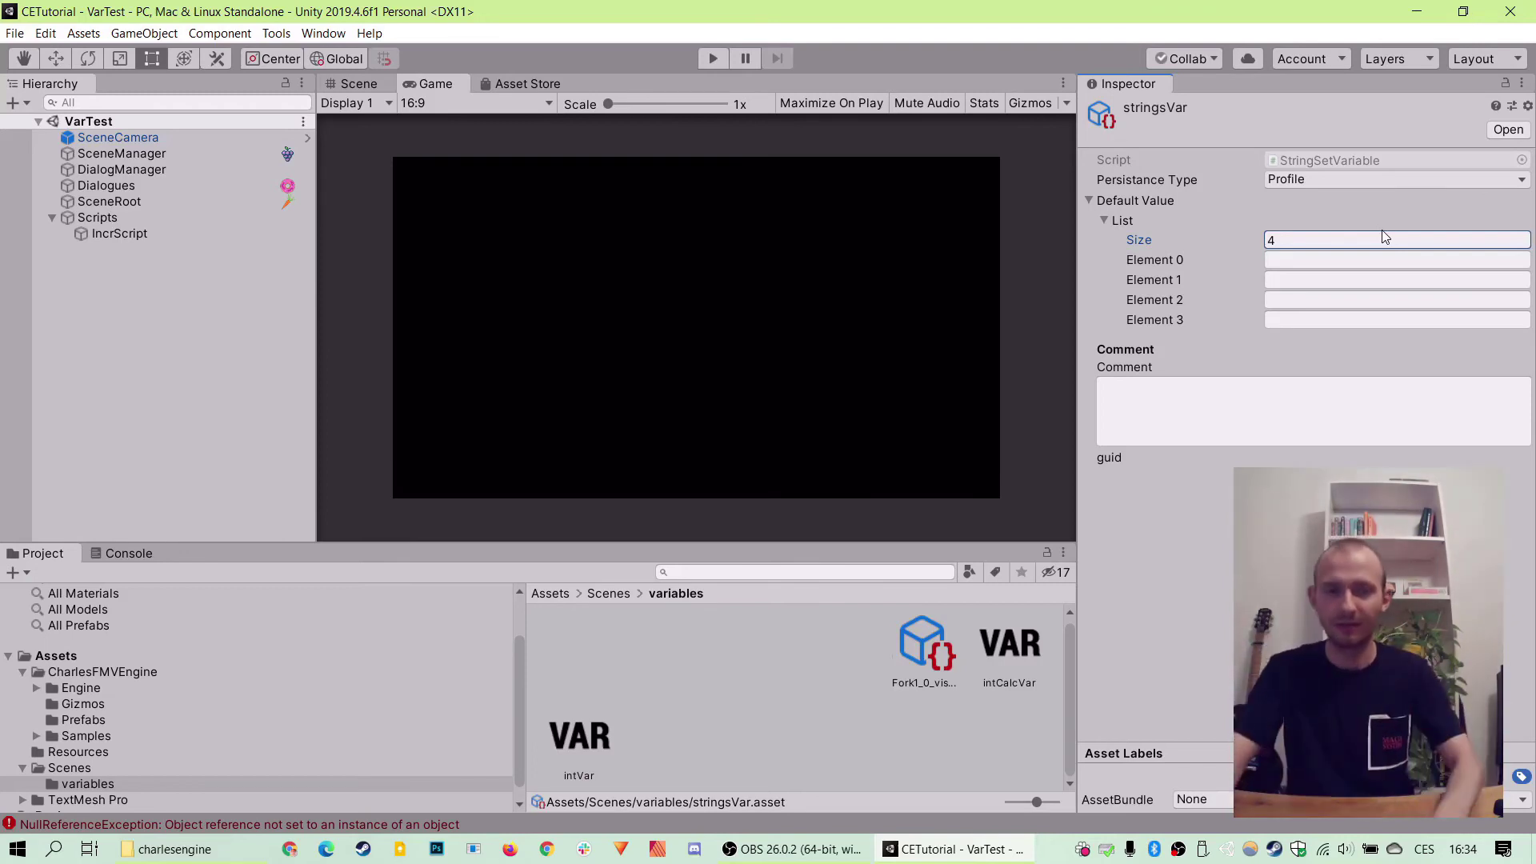
Replace IncrScript's SimpleScript event entry with one that calls StringSetVariable.AddItem on stringsVar with the text Item1
left_click(137, 233)
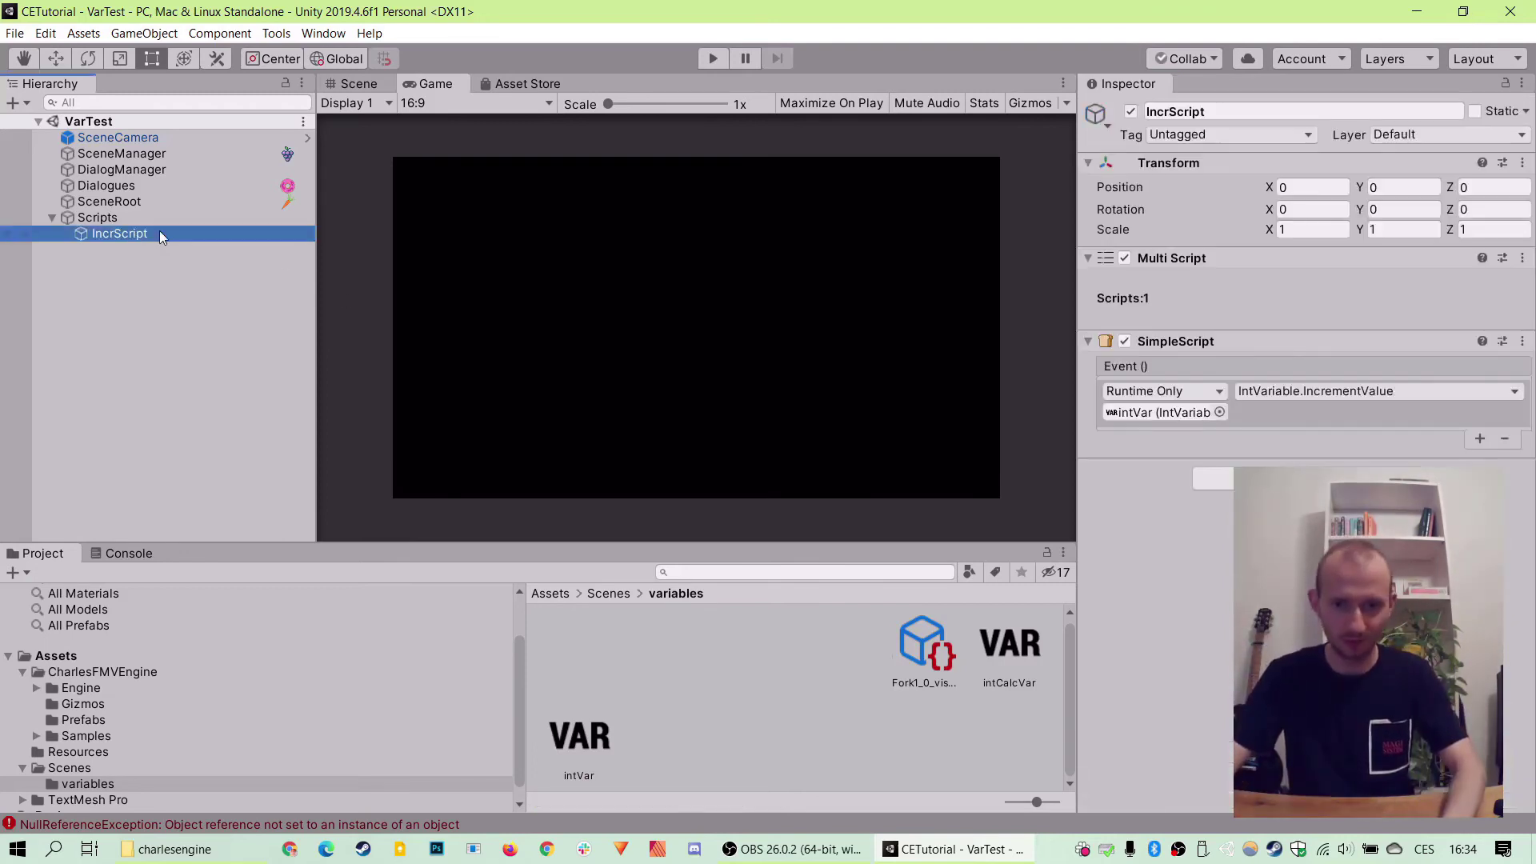
left_click(1505, 439)
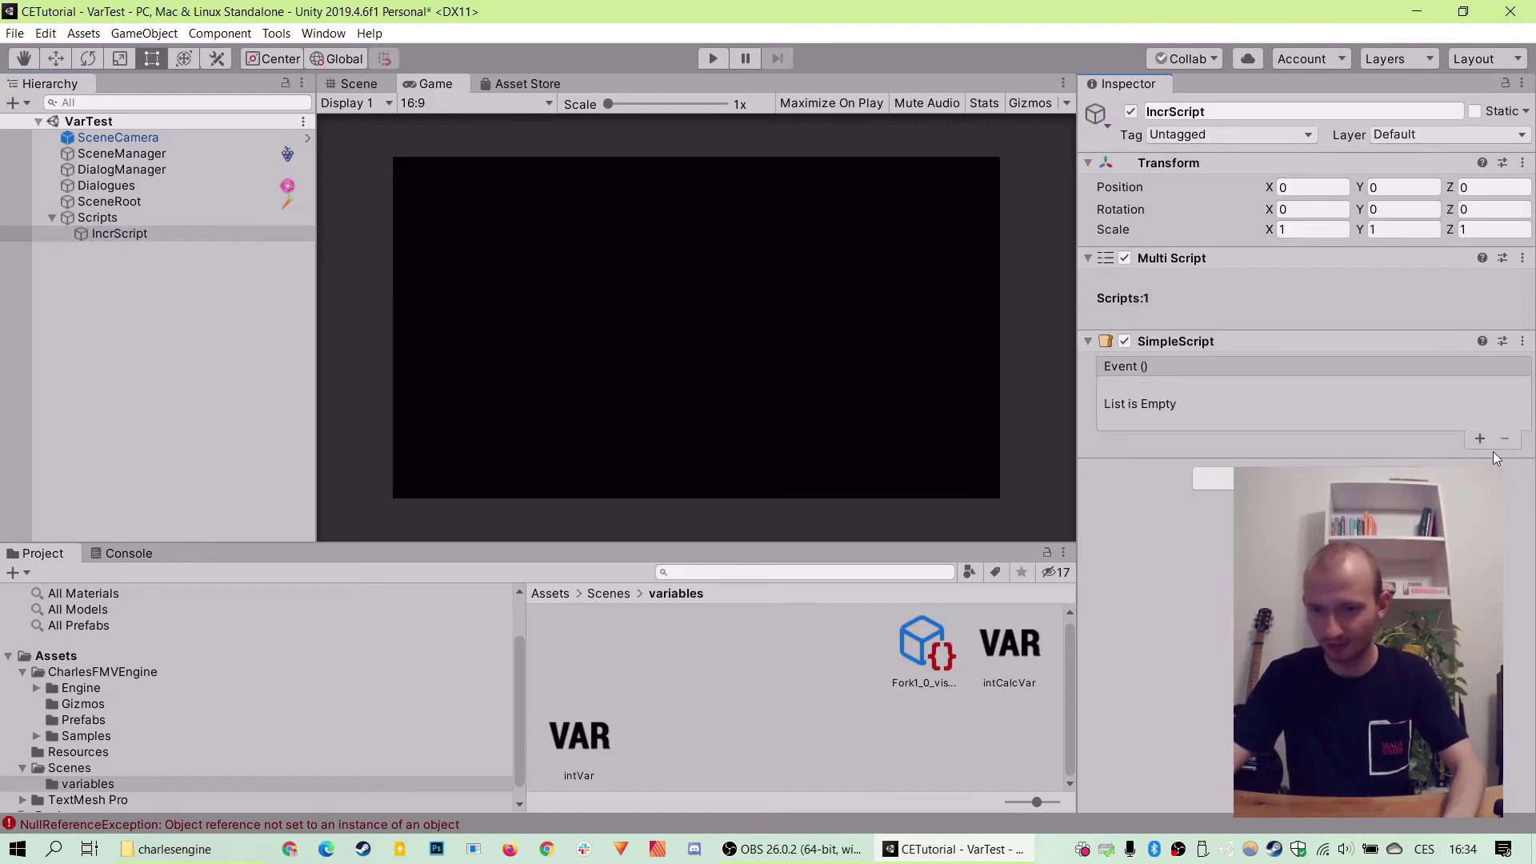
left_click(1480, 439)
left_click_drag(580, 736, 1198, 419)
left_click(1299, 395)
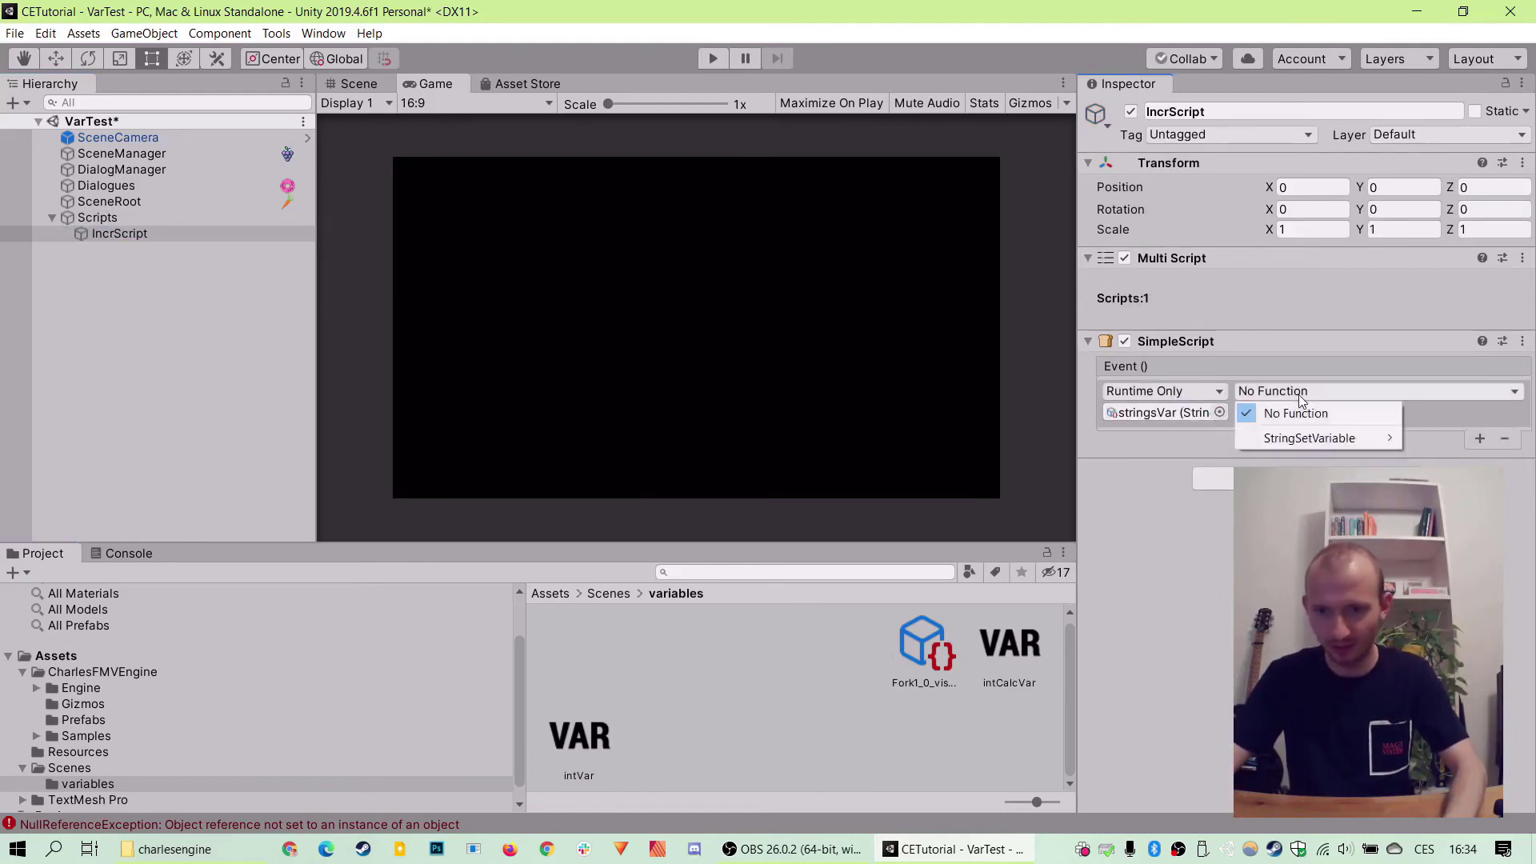
mouse_move(1306, 443)
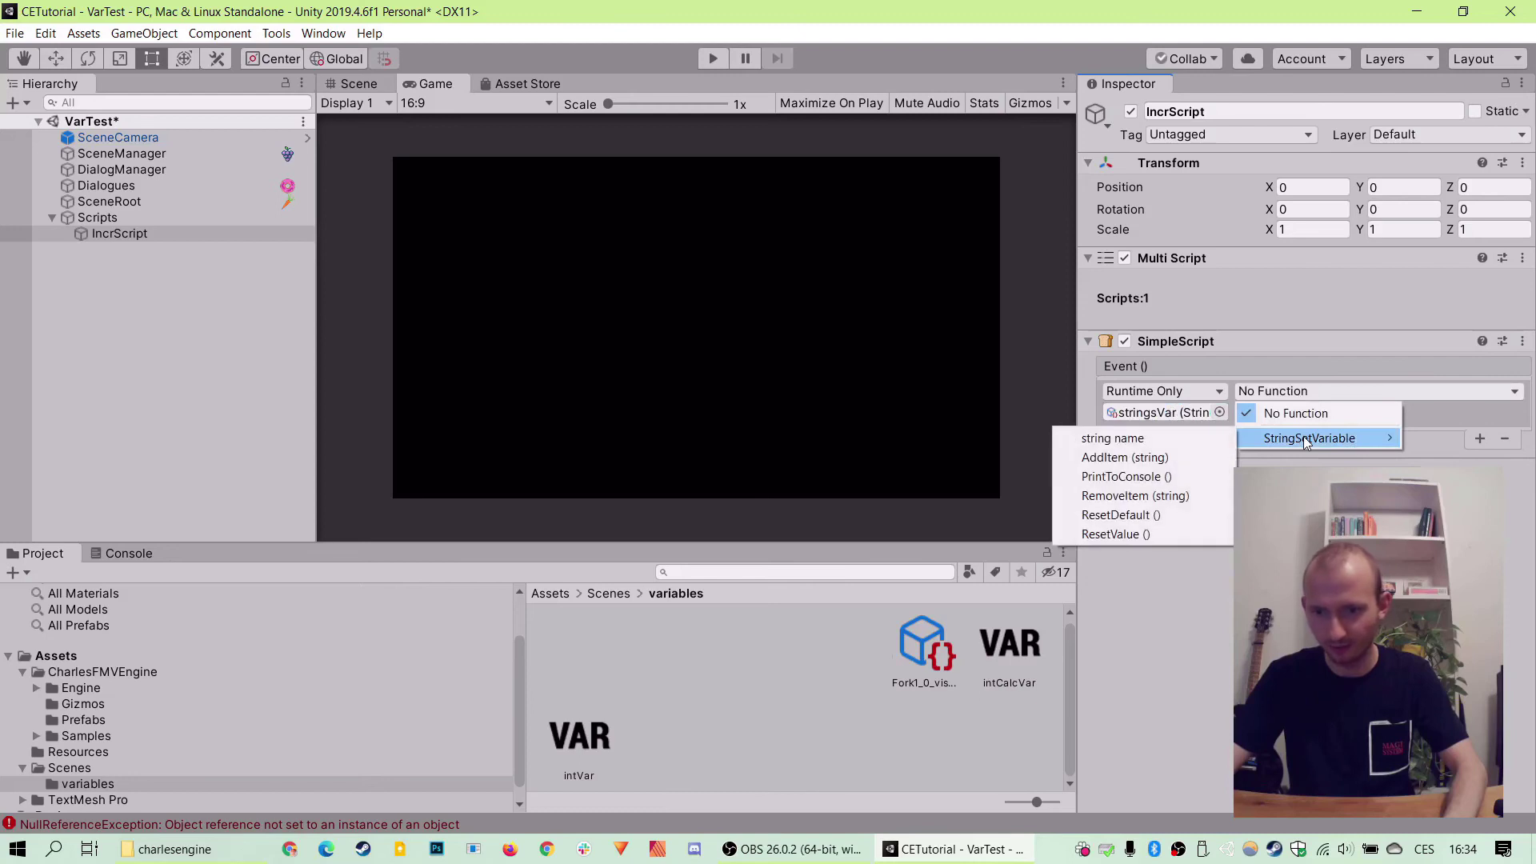
left_click(1174, 457)
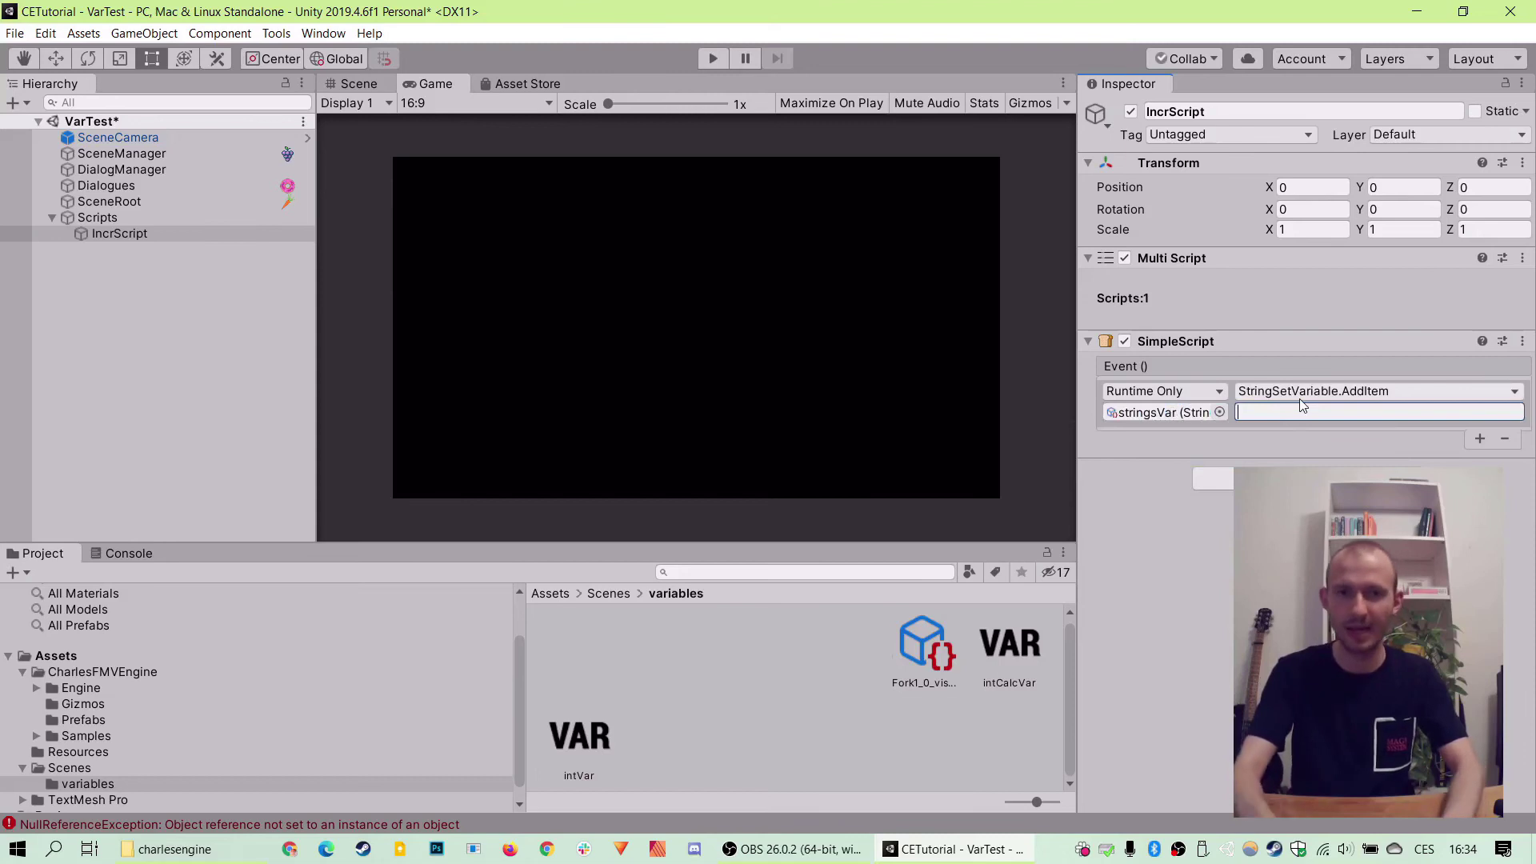
type("Item1")
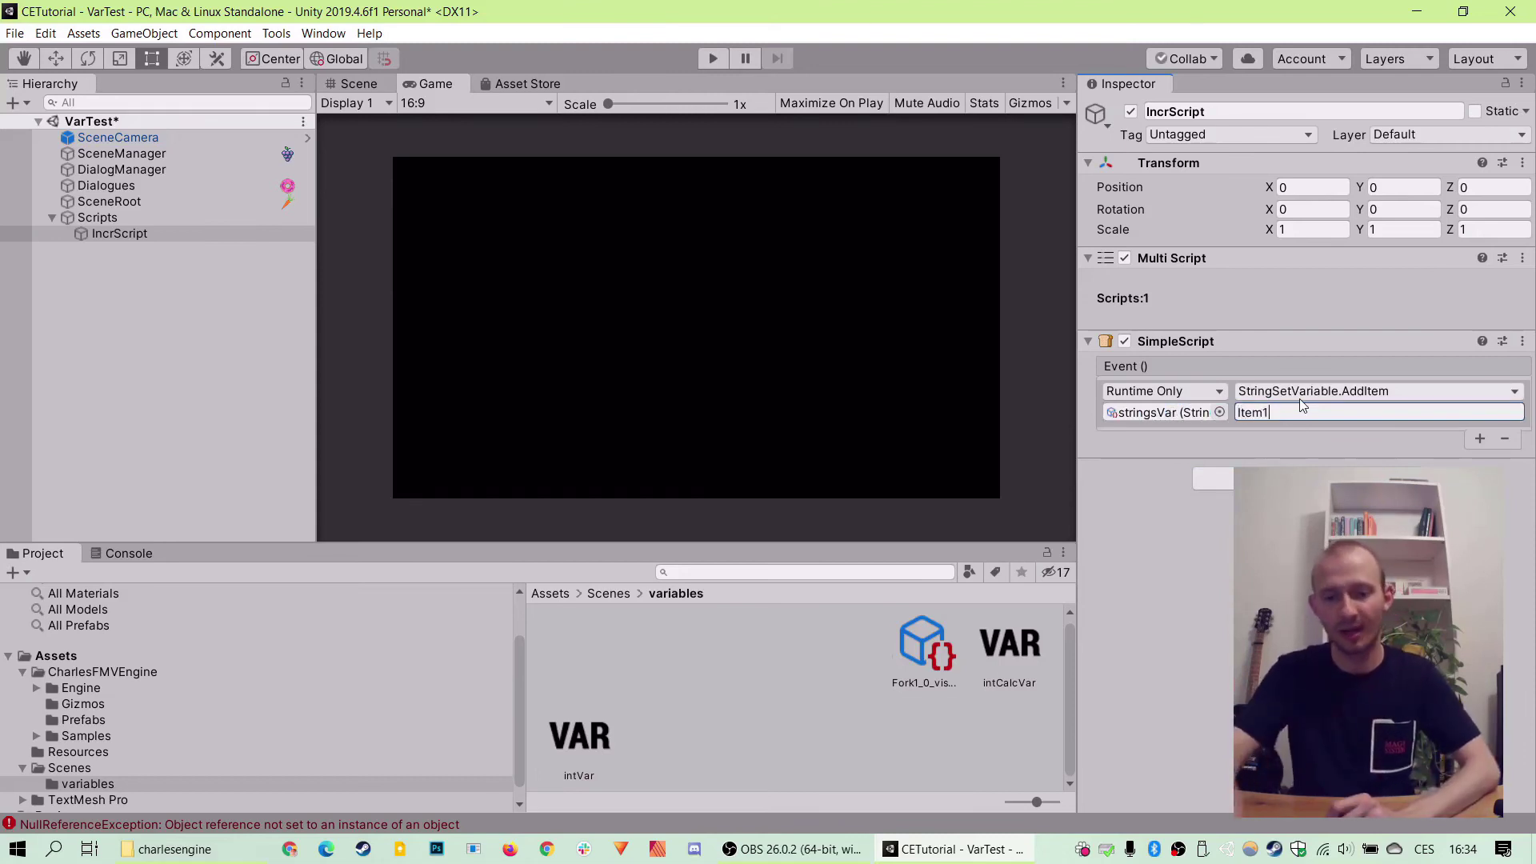
Open the stringsVar asset and set Element 0 of its default list to Item1
double_click(1164, 412)
left_click(1294, 262)
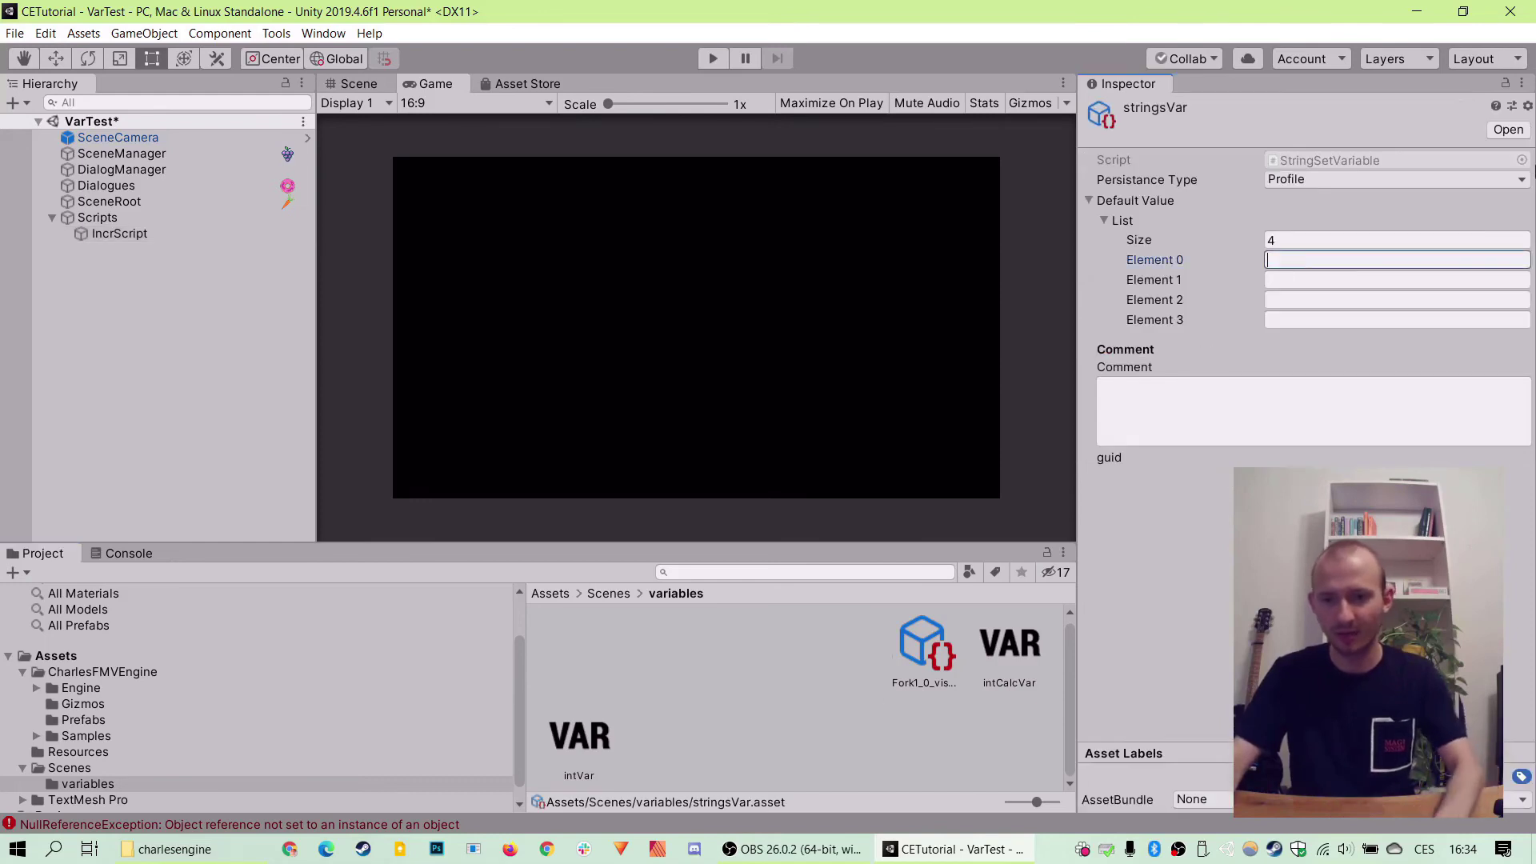
type("Item1")
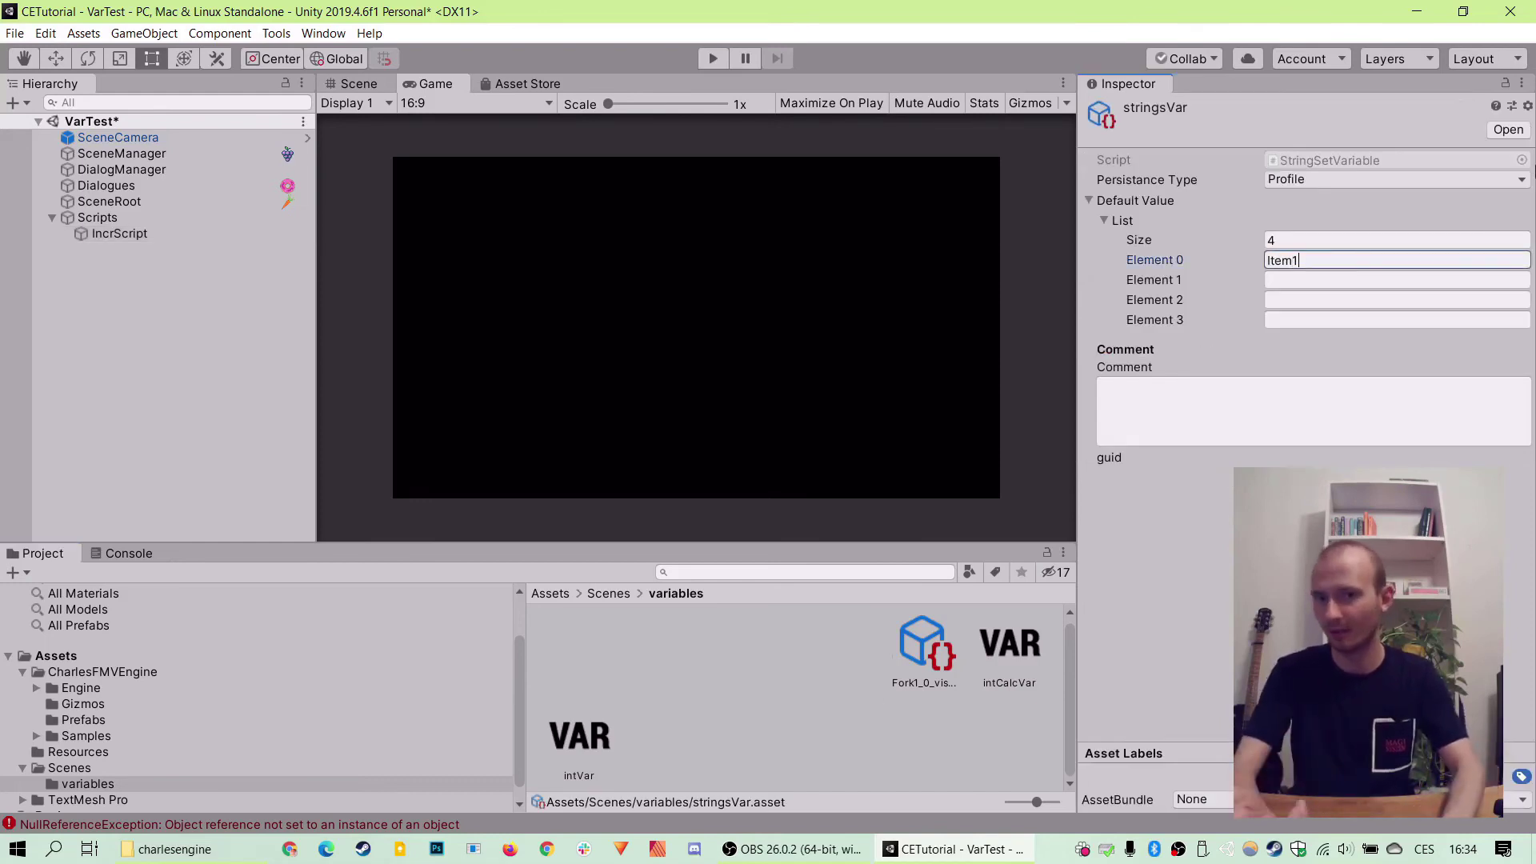